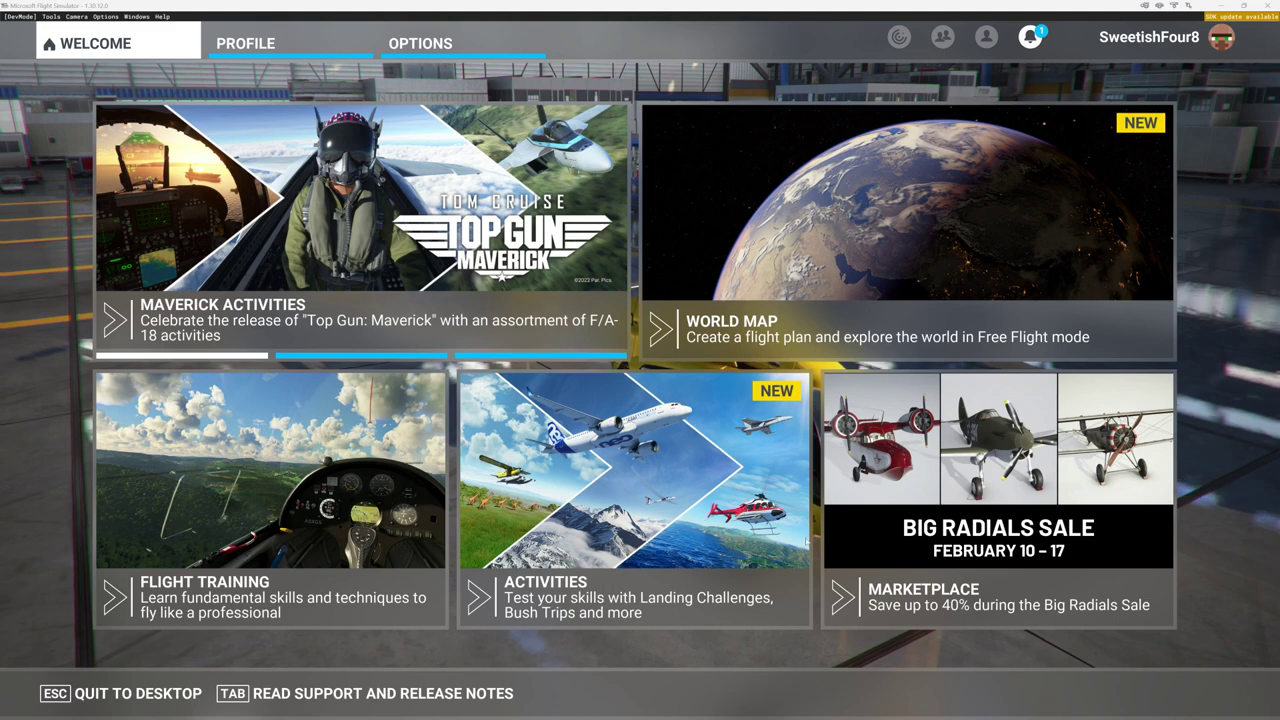
Go to Controls Options and bring up the X56 H.O.T.A.S. Throttle device tab.
{"action": "left_click", "coordinate": [437, 45]}
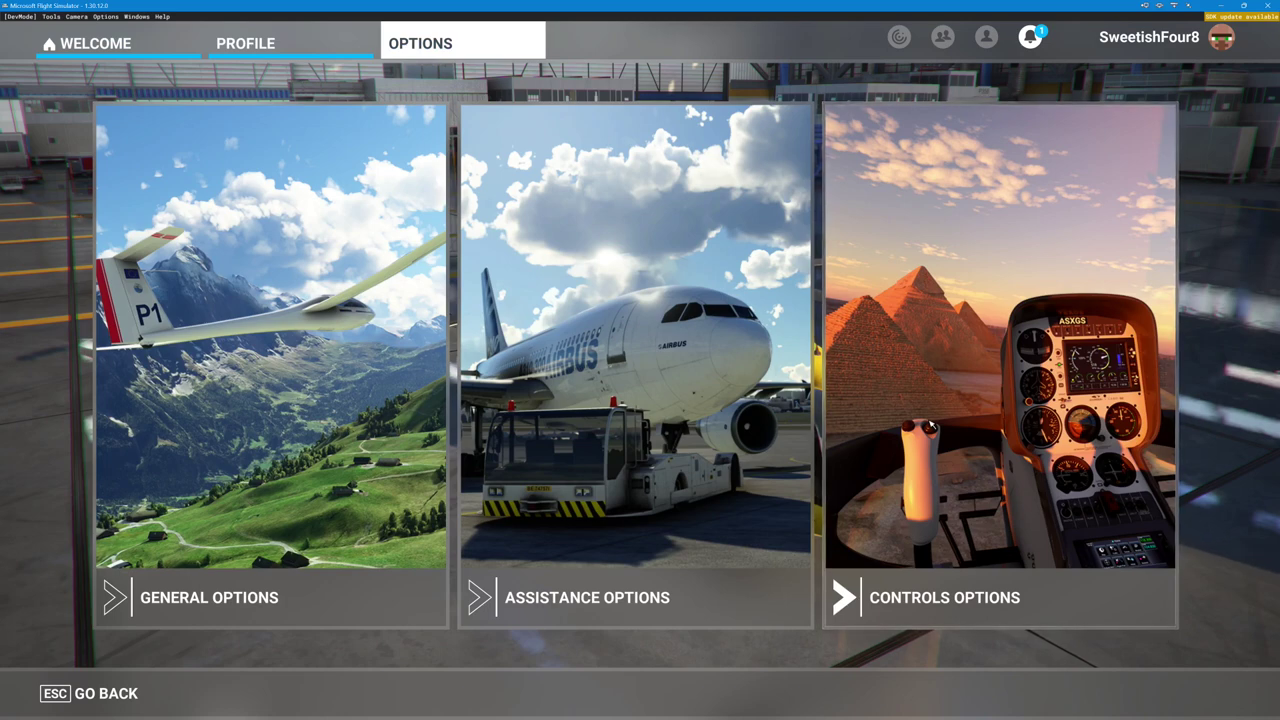
{"action": "left_click", "coordinate": [929, 427]}
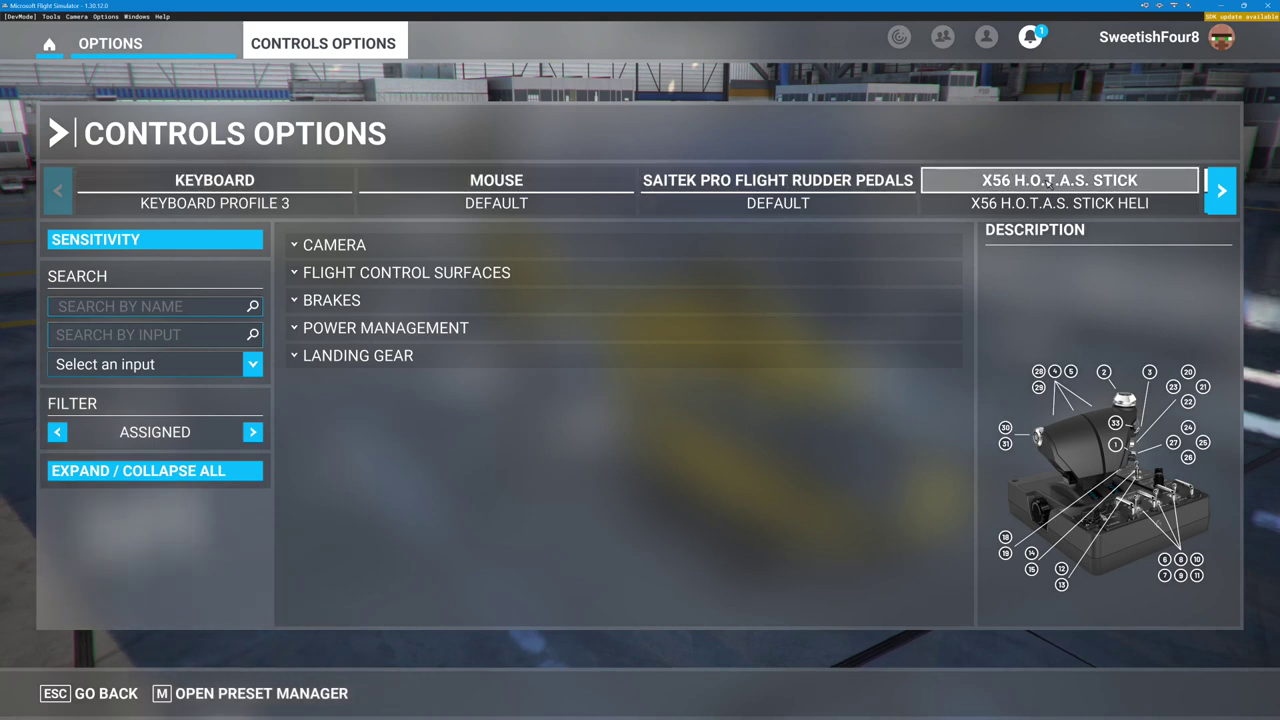
{"action": "left_click", "coordinate": [1221, 190]}
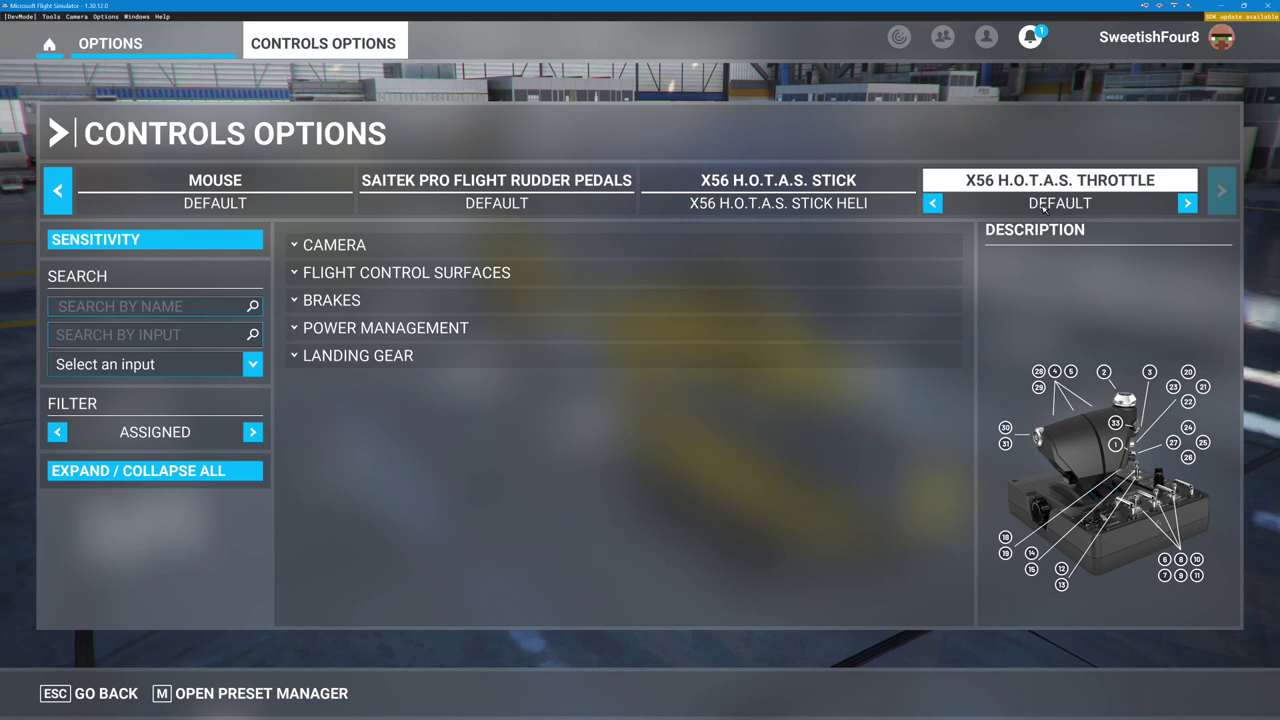
Cycle the throttle presets, including THROTTLE JET, back to DEFAULT and open the Preset Manager.
{"action": "left_click", "coordinate": [1043, 205]}
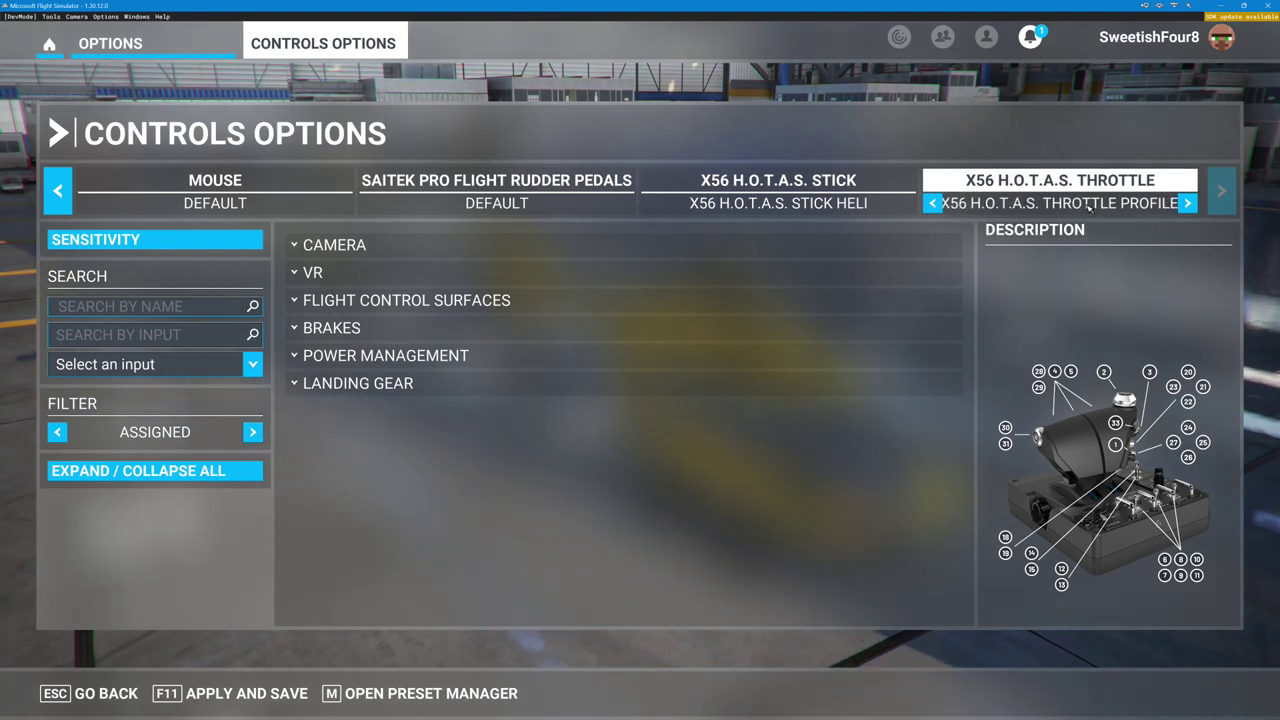
{"action": "left_click", "coordinate": [1188, 203]}
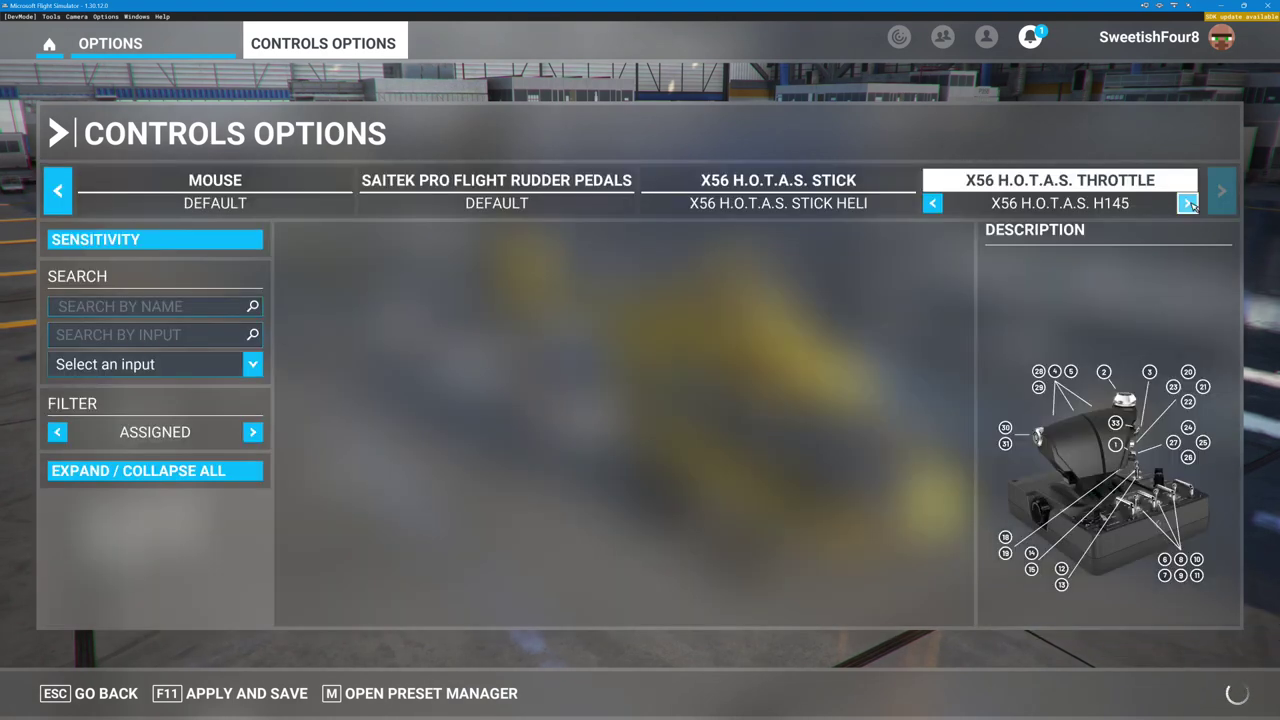
{"action": "left_click", "coordinate": [1188, 203]}
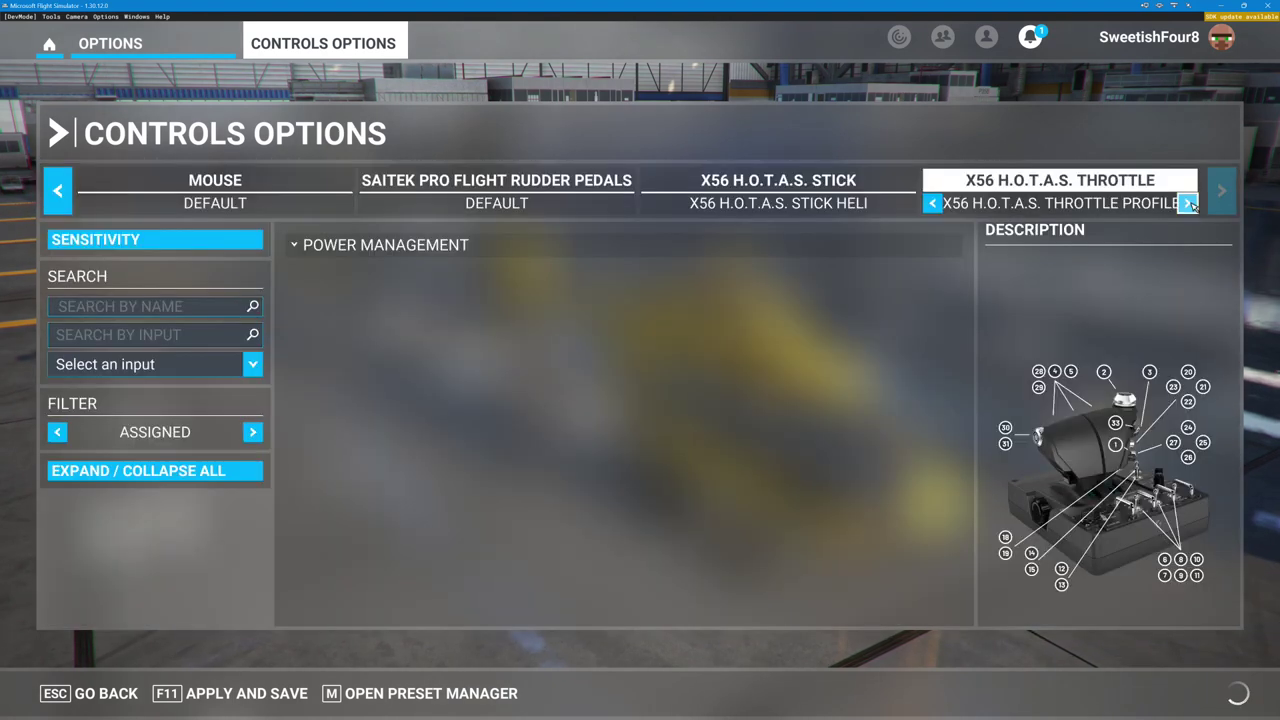
{"action": "left_click", "coordinate": [1188, 203]}
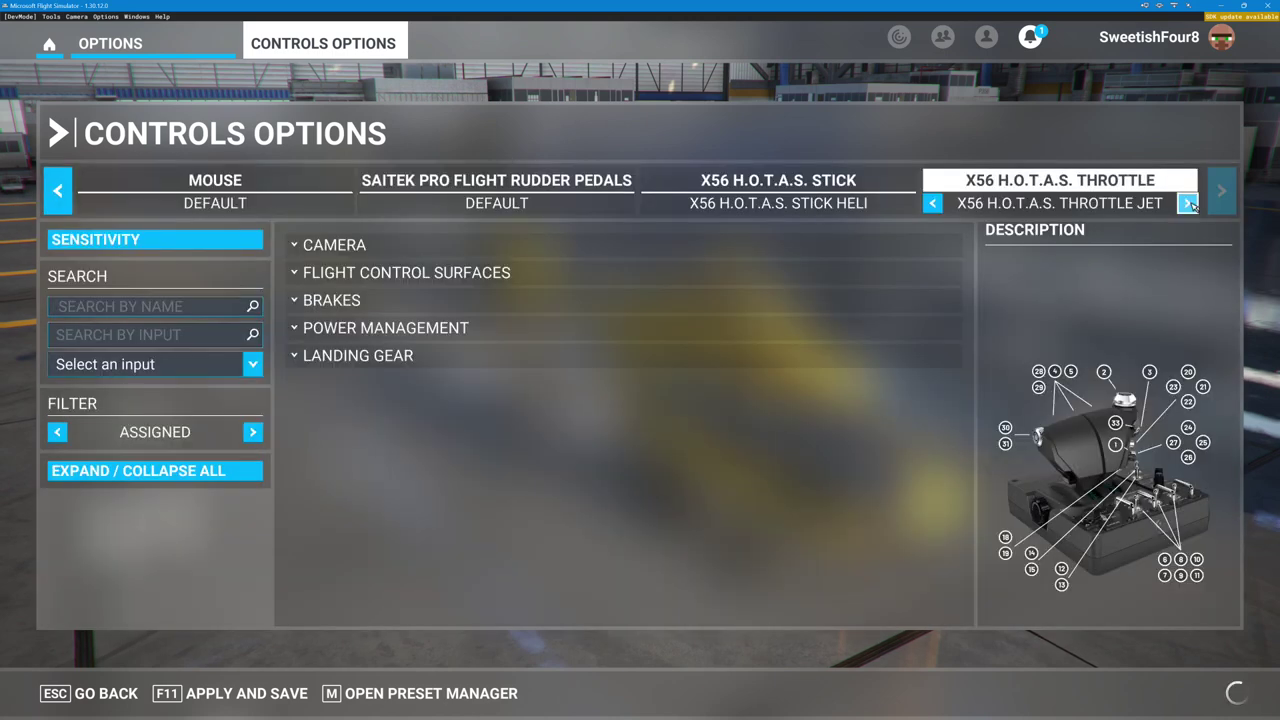
{"action": "left_click", "coordinate": [1188, 203]}
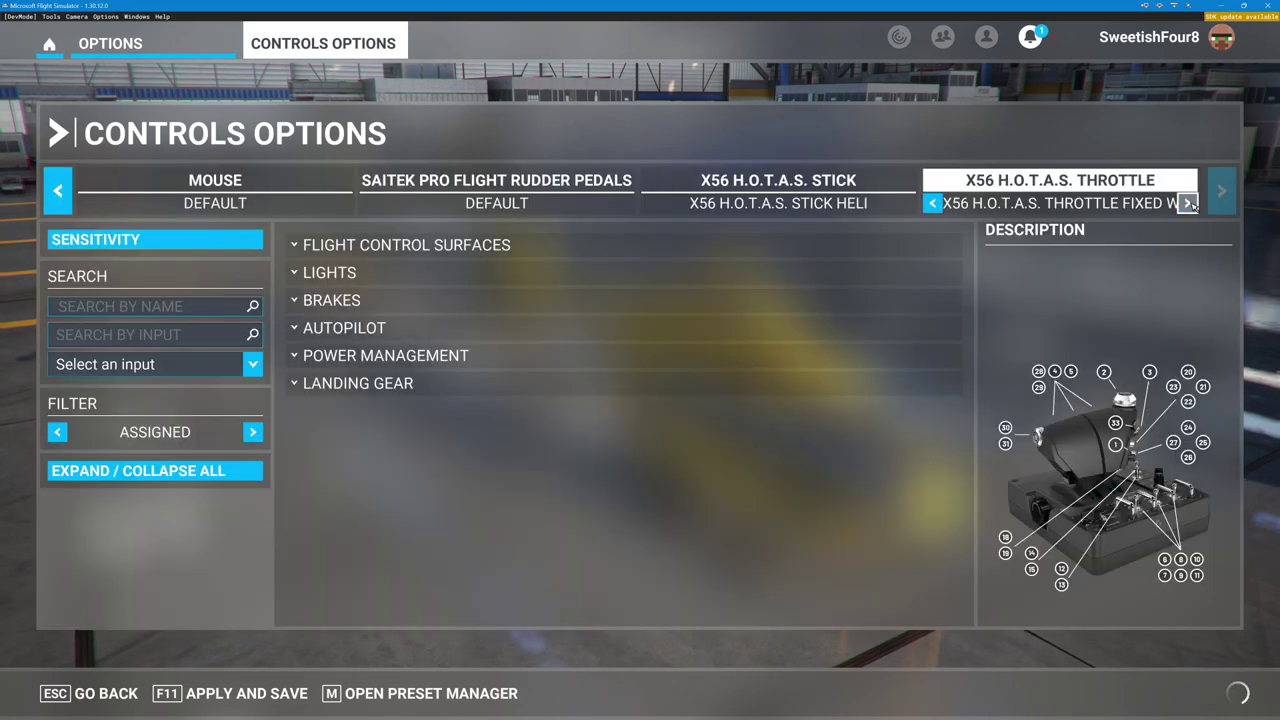
{"action": "left_click", "coordinate": [1188, 203]}
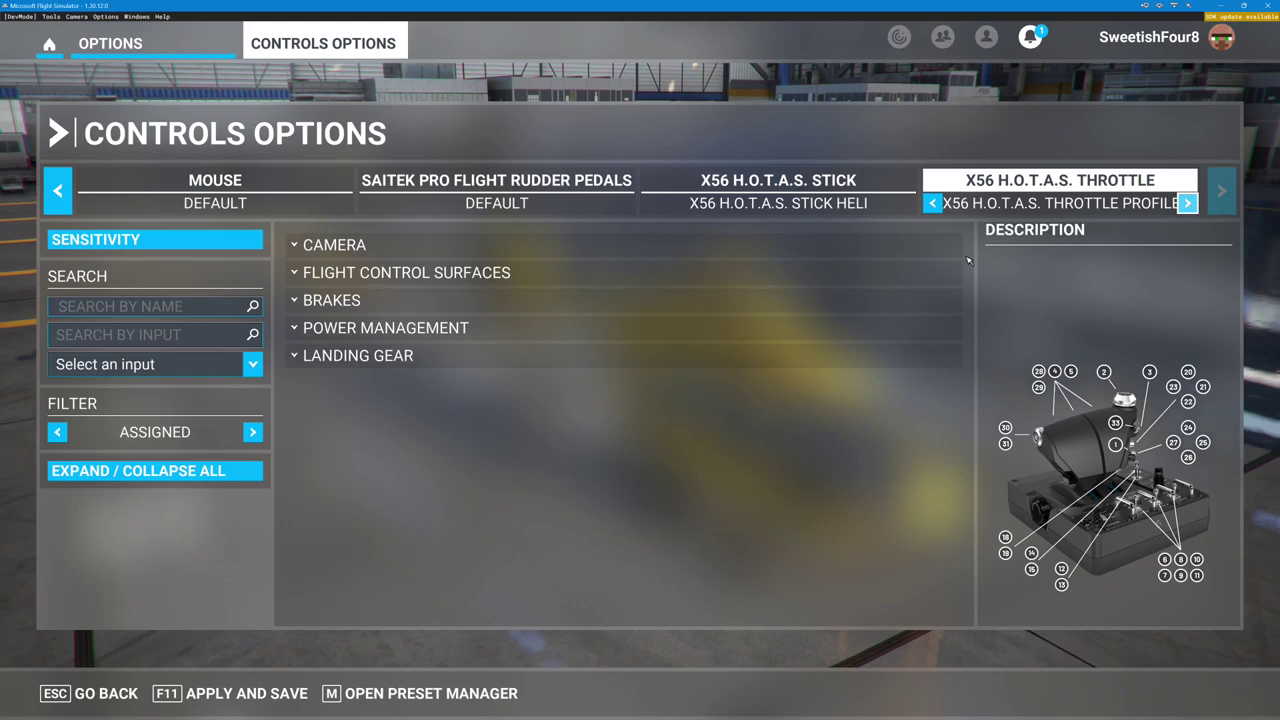
{"action": "left_click", "coordinate": [1188, 206]}
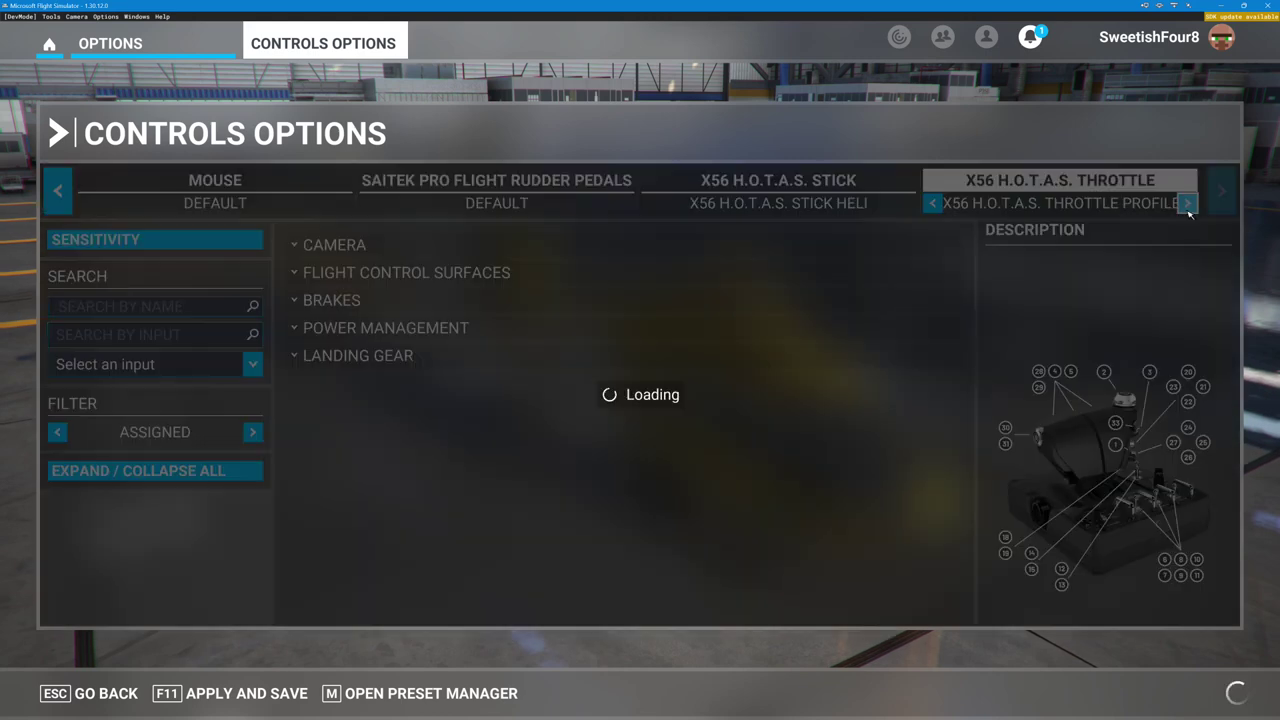
{"action": "left_click", "coordinate": [1188, 204]}
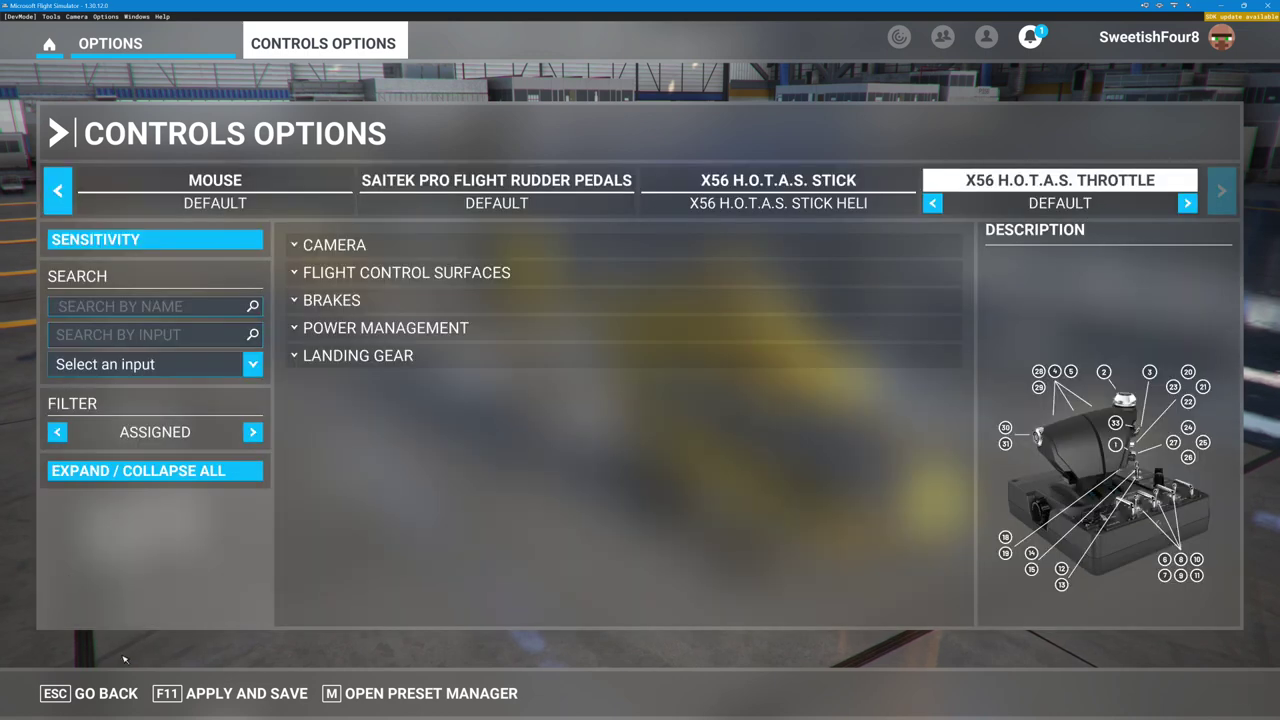
{"action": "left_click", "coordinate": [383, 702]}
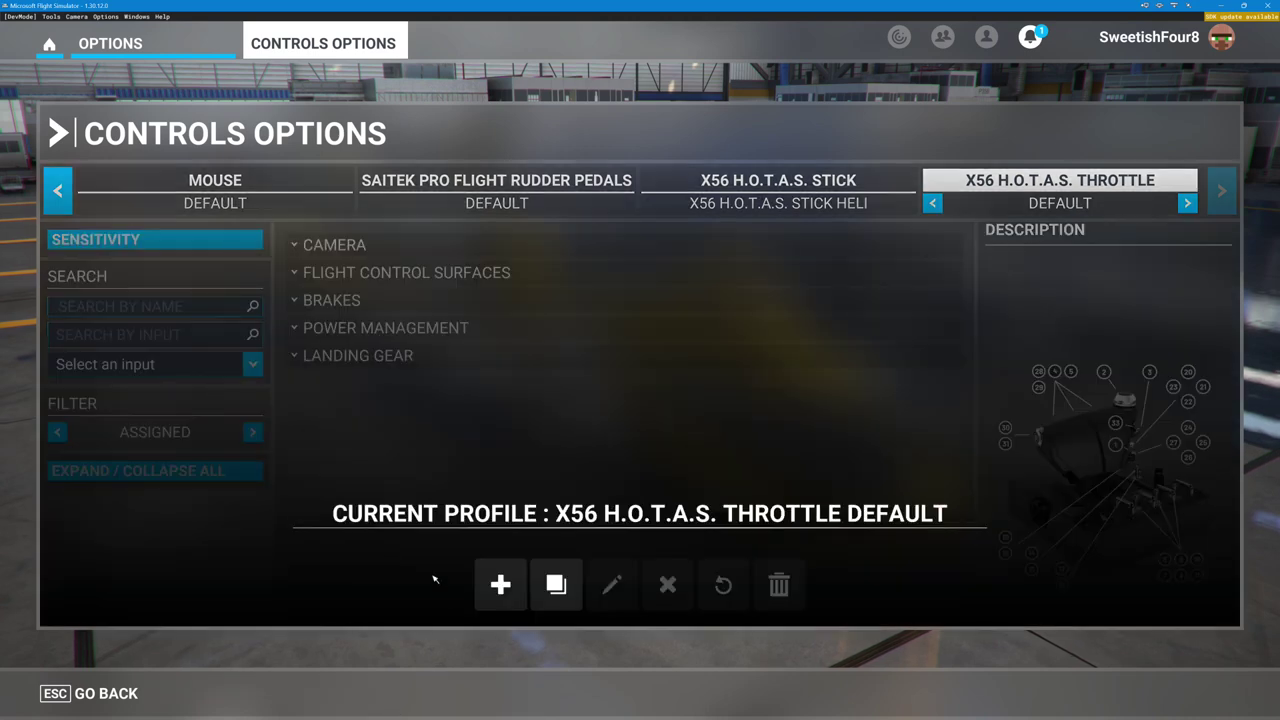
Duplicate the DEFAULT throttle profile under the name 'X56 H.O.T.A.S. HELI EXAM'.
{"action": "left_click", "coordinate": [555, 585]}
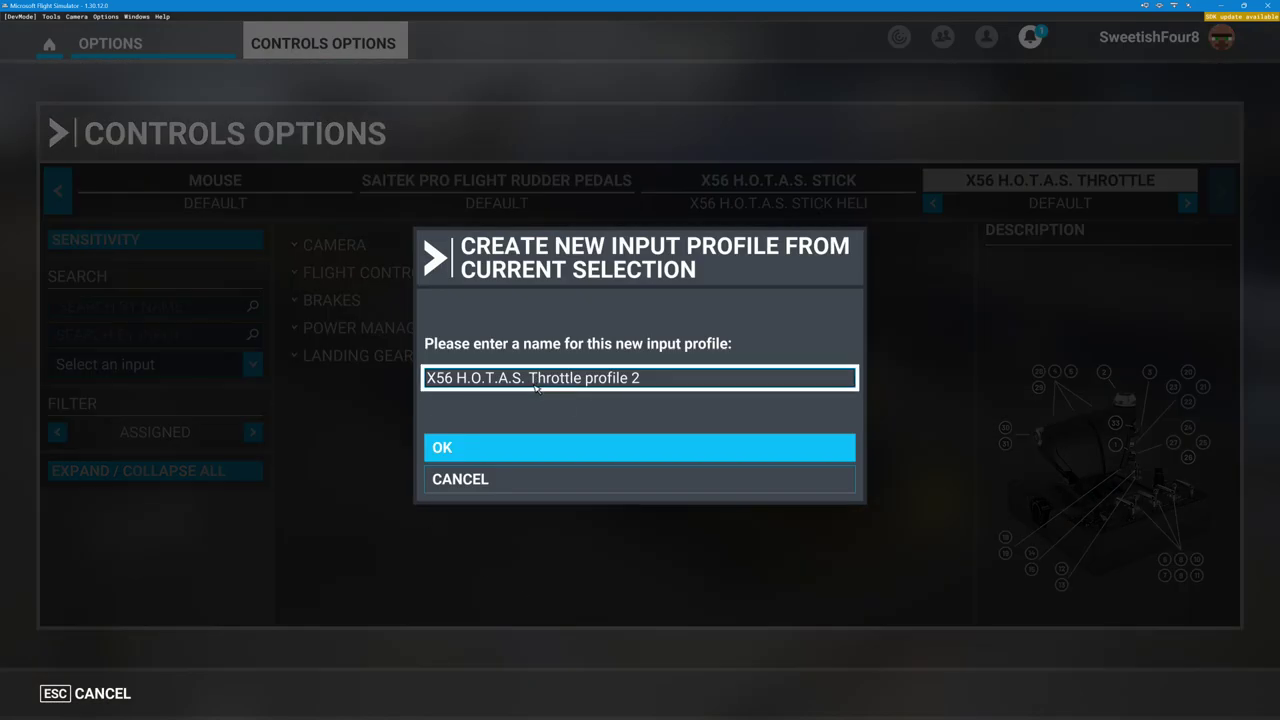
{"action": "left_click", "coordinate": [655, 387]}
{"action": "key", "text": "Return"}
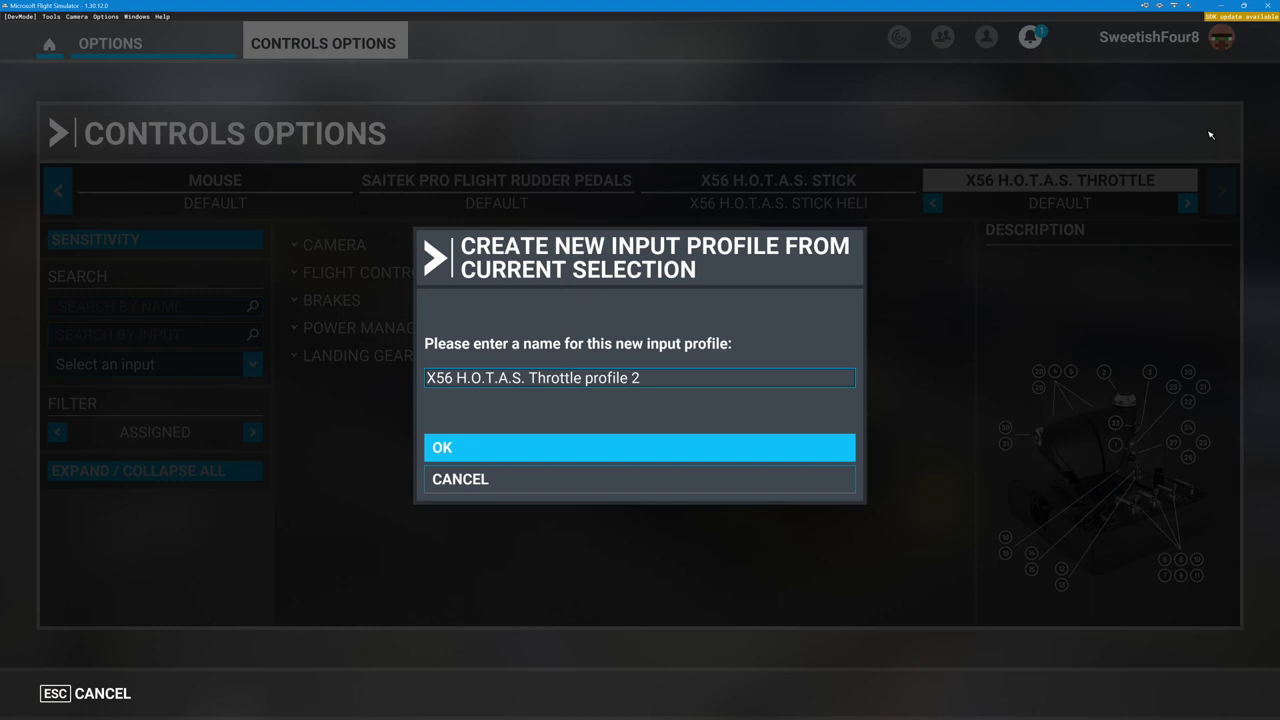
{"action": "key", "text": "BackSpace"}
{"action": "key", "text": "BackSpace"}
{"action": "key", "text": "BackSpace"}
{"action": "key", "text": "BackSpace"}
{"action": "key", "text": "BackSpace"}
{"action": "key", "text": "BackSpace"}
{"action": "key", "text": "BackSpace"}
{"action": "key", "text": "BackSpace"}
{"action": "key", "text": "BackSpace"}
{"action": "key", "text": "BackSpace"}
{"action": "key", "text": "BackSpace"}
{"action": "key", "text": "BackSpace"}
{"action": "key", "text": "BackSpace"}
{"action": "key", "text": "BackSpace"}
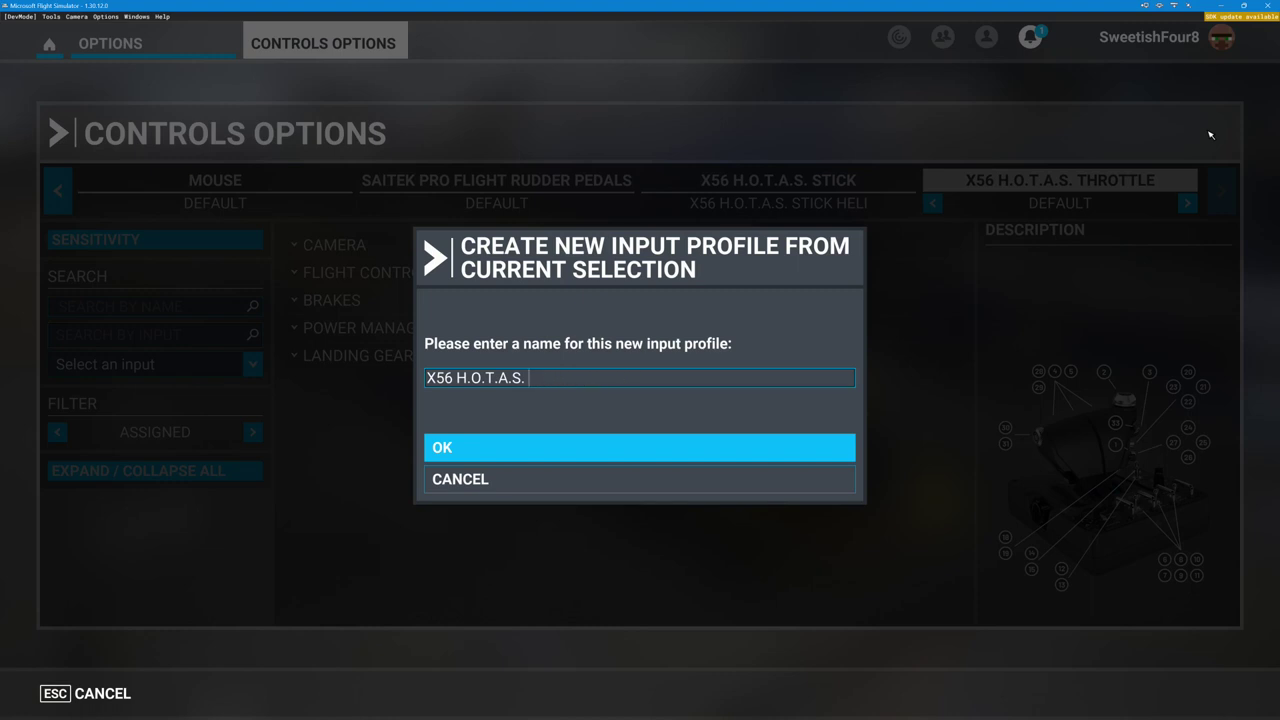
{"action": "type", "text": "HELI EXAM"}
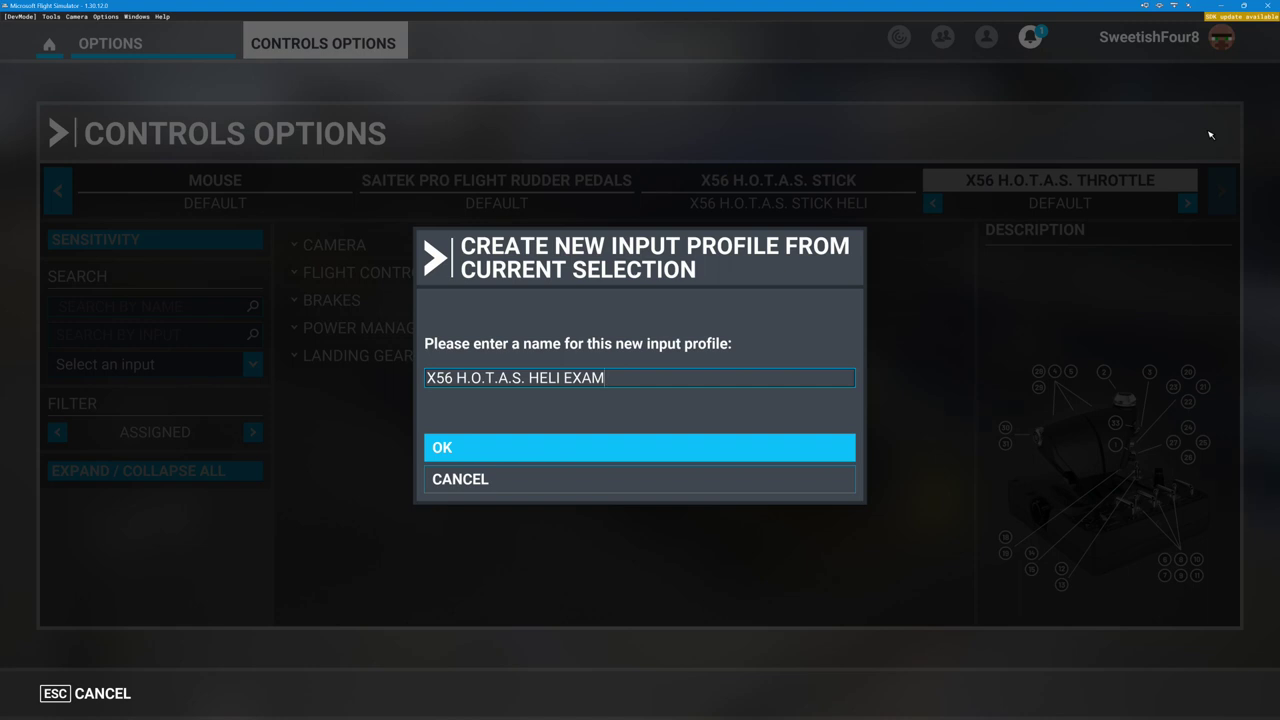
{"action": "left_click", "coordinate": [452, 447]}
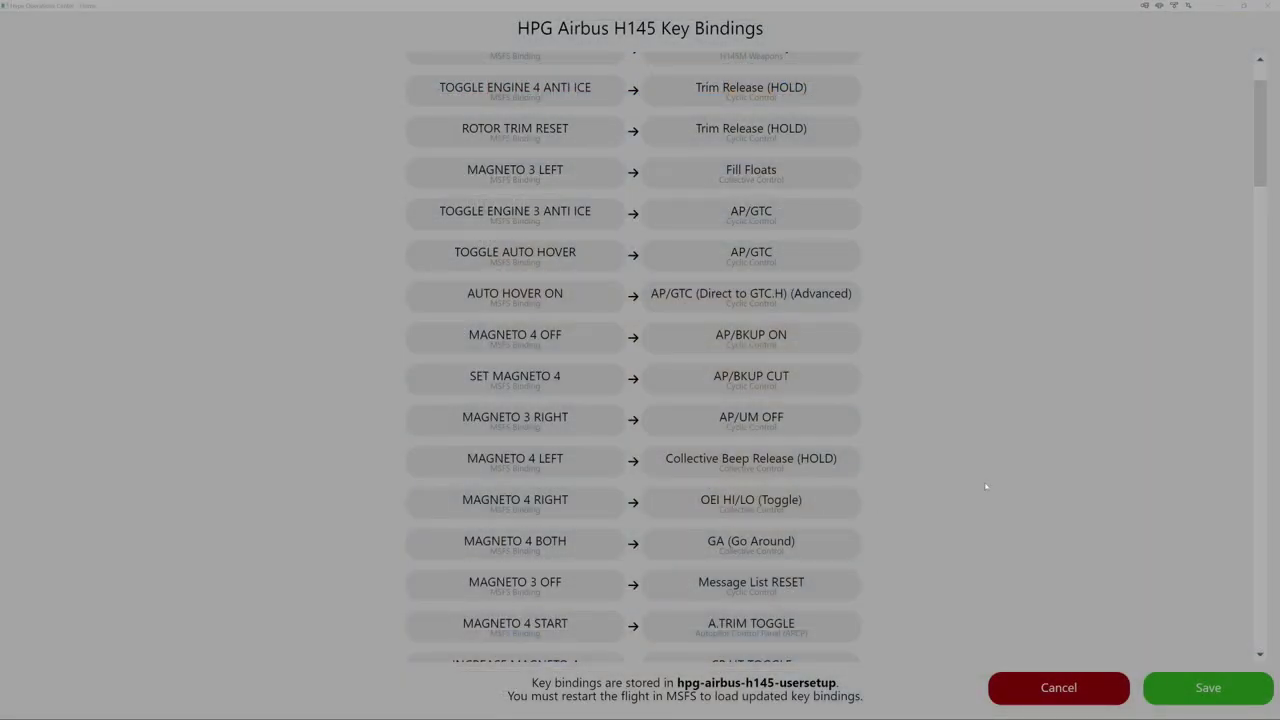
Find MAGNETO 3 BOTH → Hinge Open/Close in the H145 Key Bindings list, then return to MSFS.
{"action": "scroll", "coordinate": [926, 460], "scroll_direction": "down", "scroll_amount": 2}
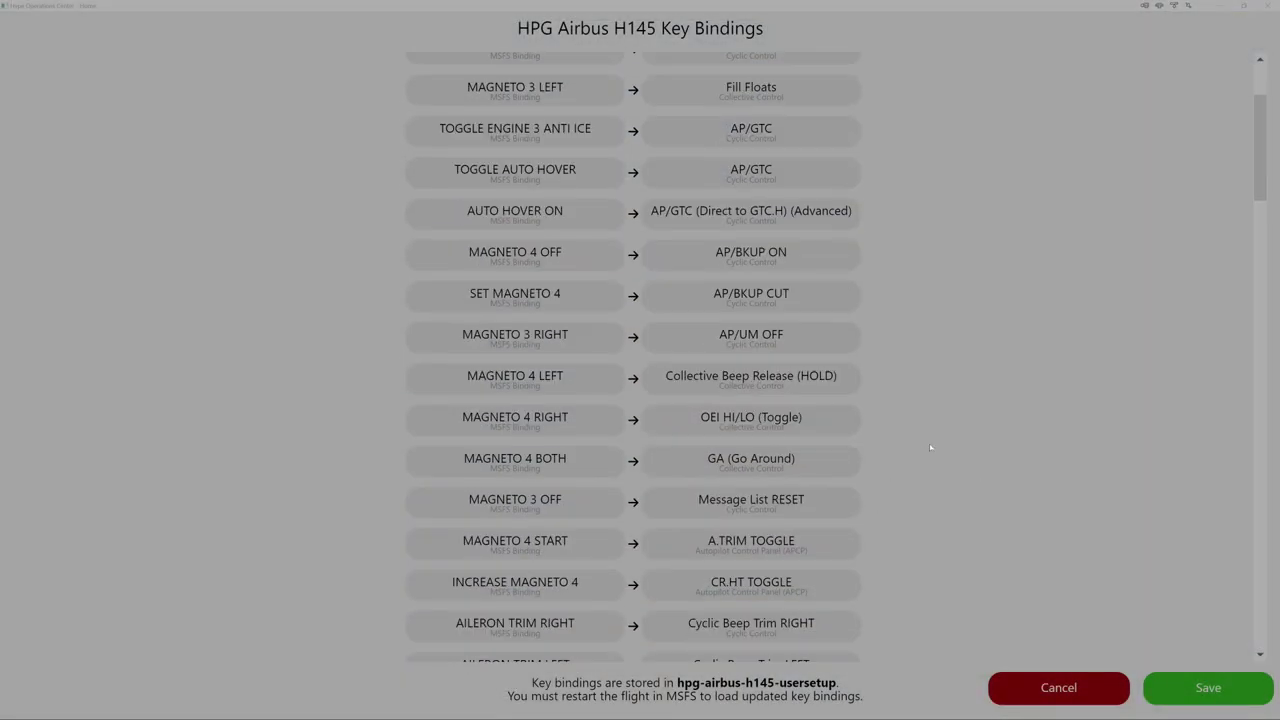
{"action": "scroll", "coordinate": [926, 452], "scroll_direction": "down", "scroll_amount": 7}
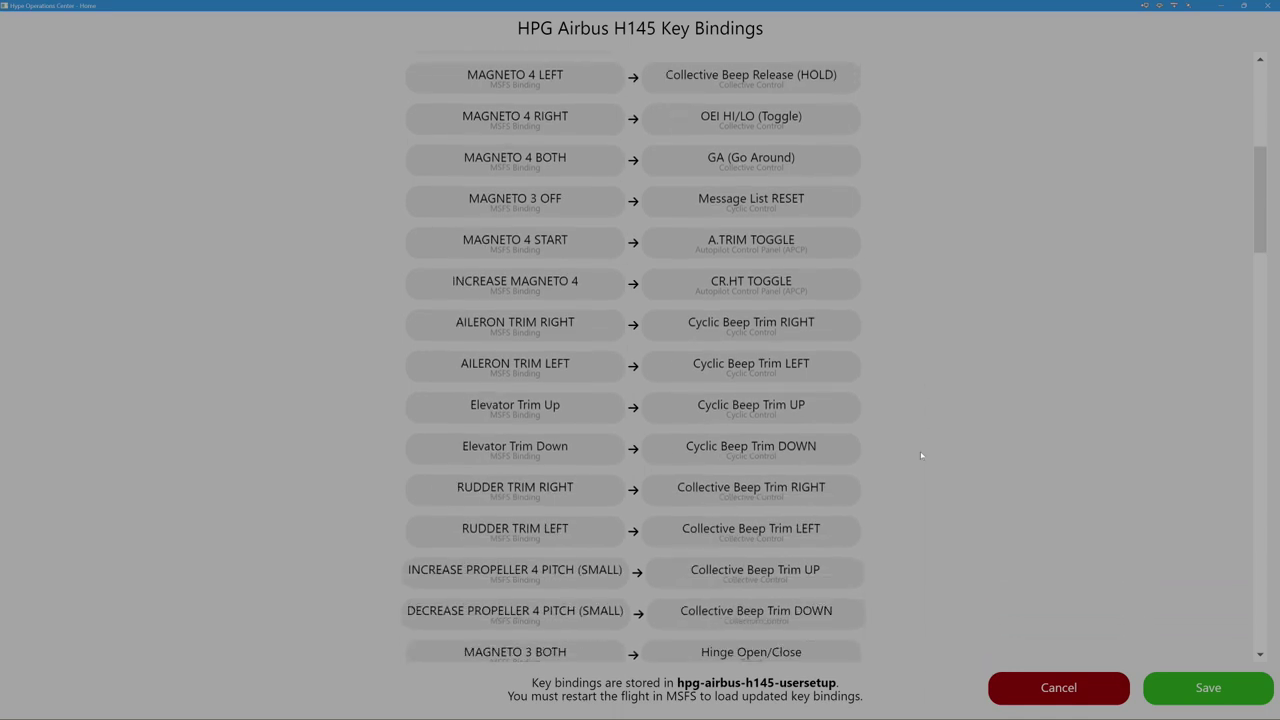
{"action": "scroll", "coordinate": [921, 455], "scroll_direction": "down", "scroll_amount": 3}
{"action": "scroll", "coordinate": [921, 455], "scroll_direction": "down", "scroll_amount": 6}
{"action": "scroll", "coordinate": [909, 444], "scroll_direction": "down", "scroll_amount": 2}
{"action": "scroll", "coordinate": [860, 380], "scroll_direction": "up", "scroll_amount": 2}
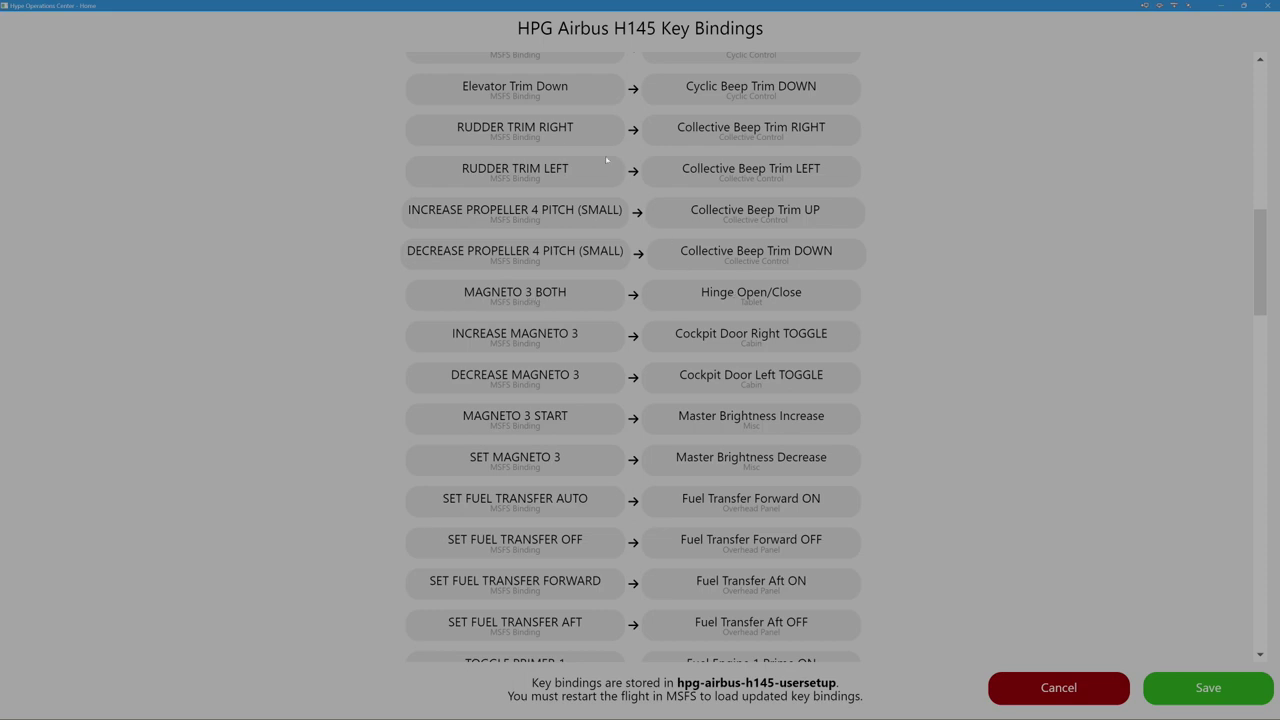
{"action": "scroll", "coordinate": [687, 297], "scroll_direction": "up", "scroll_amount": 5}
{"action": "scroll", "coordinate": [687, 296], "scroll_direction": "down", "scroll_amount": 5}
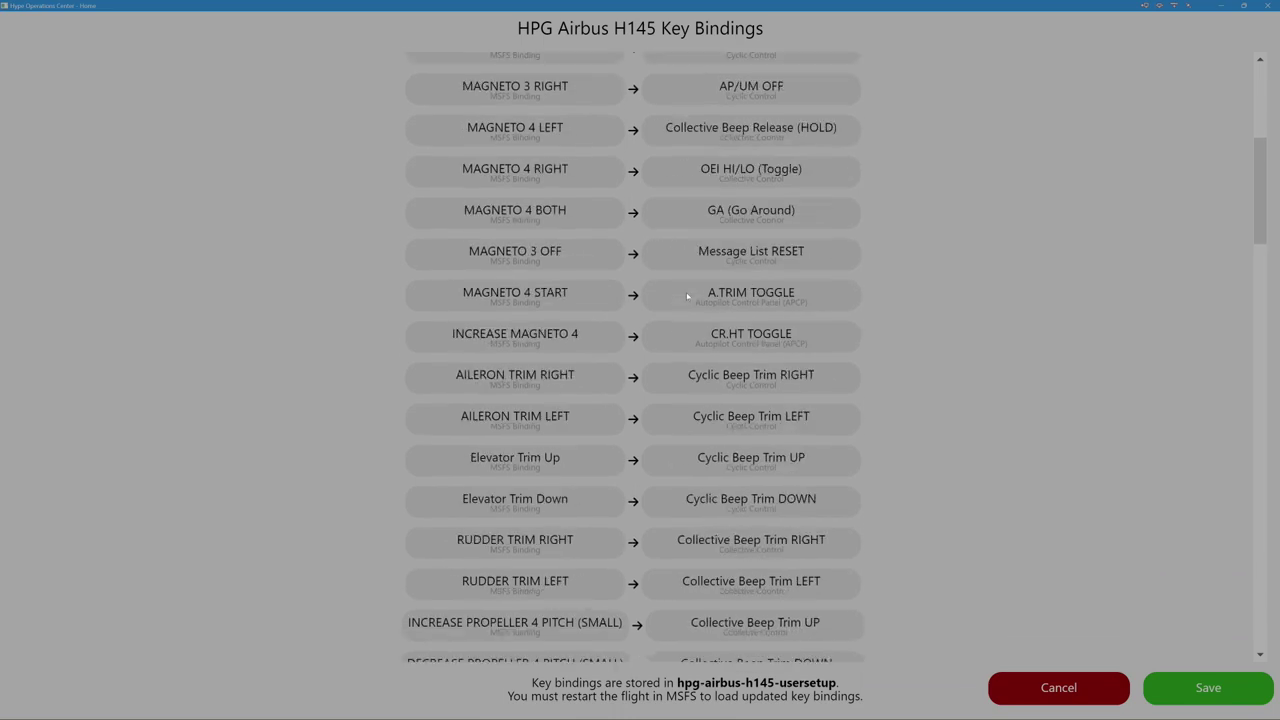
{"action": "scroll", "coordinate": [687, 297], "scroll_direction": "down", "scroll_amount": 3}
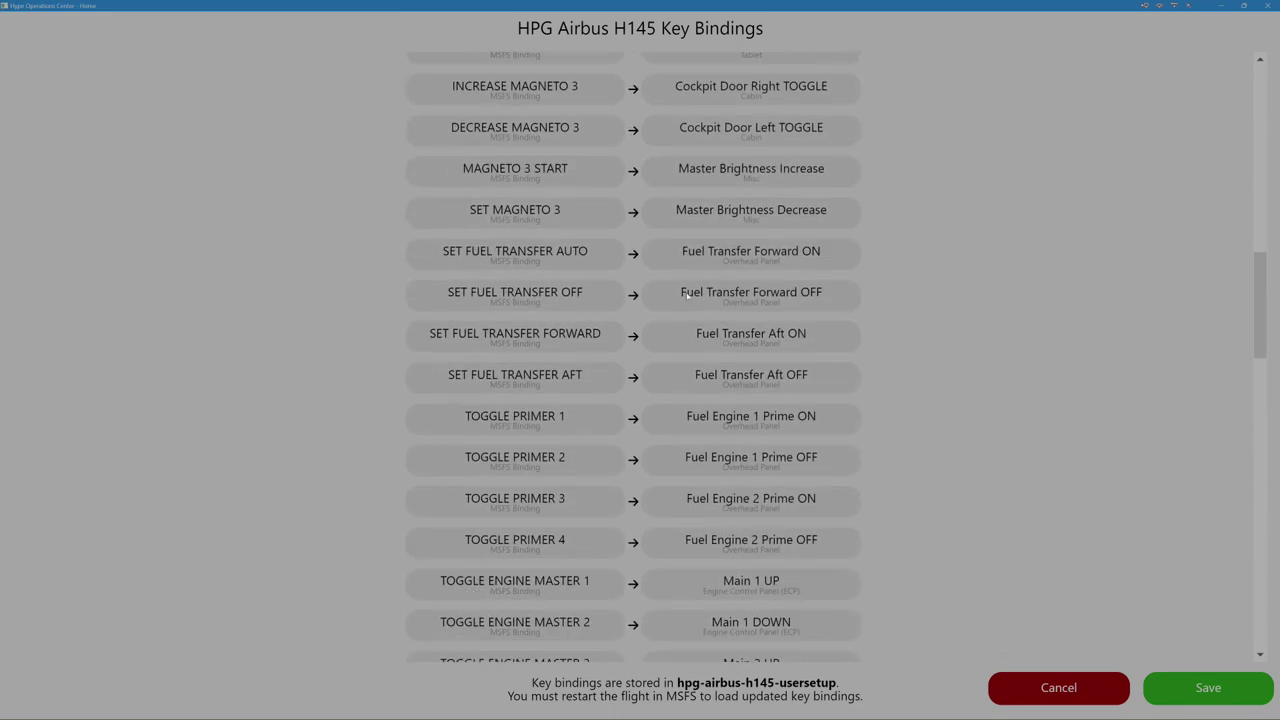
{"action": "scroll", "coordinate": [687, 303], "scroll_direction": "down", "scroll_amount": 5}
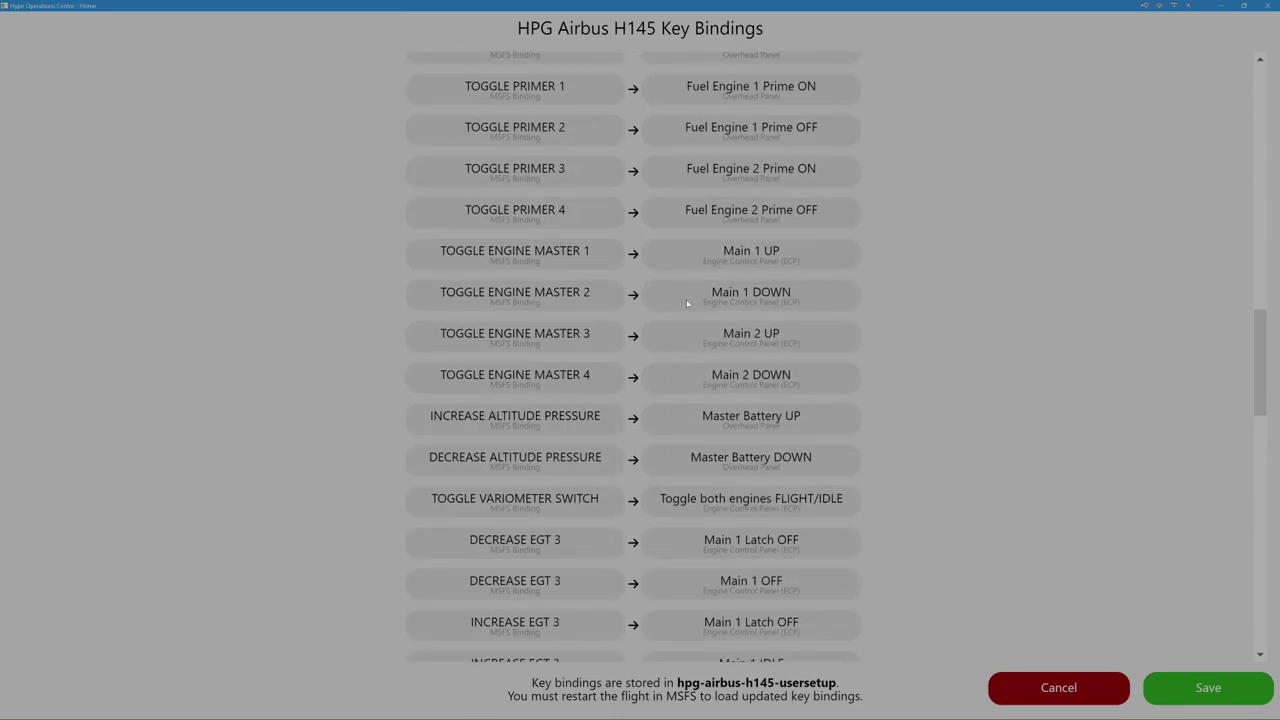
{"action": "scroll", "coordinate": [687, 303], "scroll_direction": "down", "scroll_amount": 4}
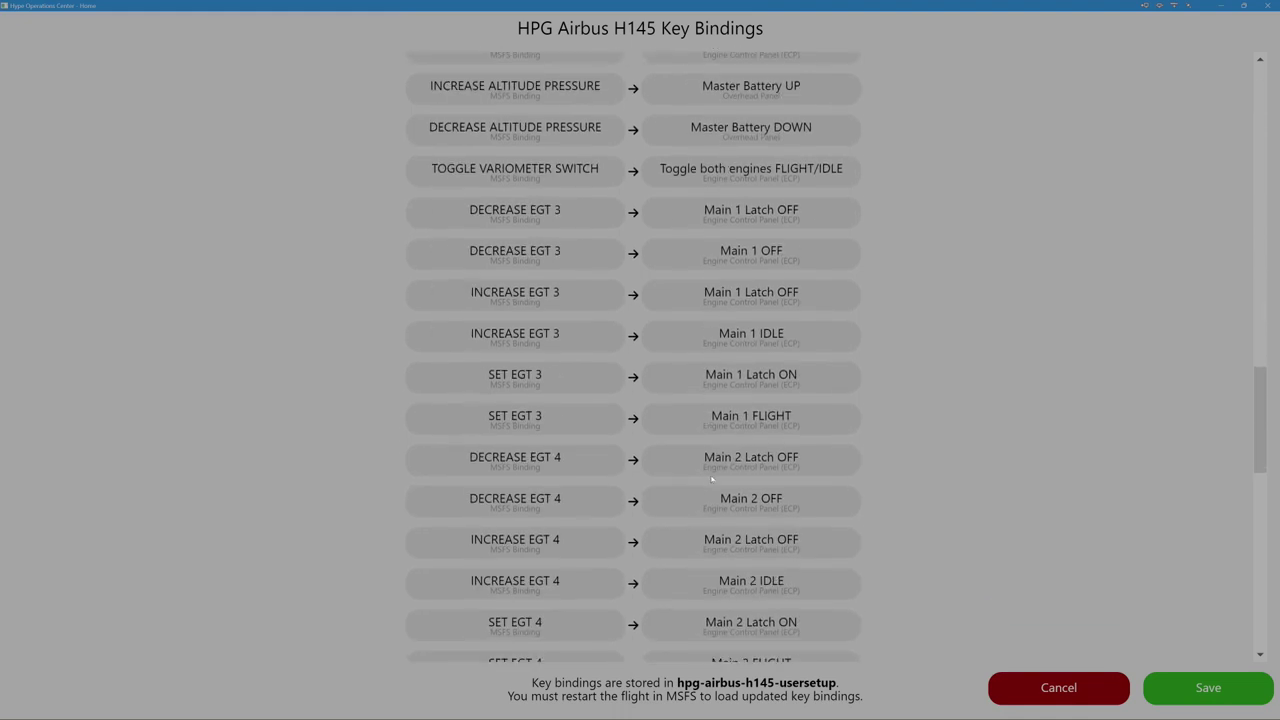
{"action": "scroll", "coordinate": [714, 484], "scroll_direction": "up", "scroll_amount": 2}
{"action": "scroll", "coordinate": [514, 323], "scroll_direction": "up", "scroll_amount": 4}
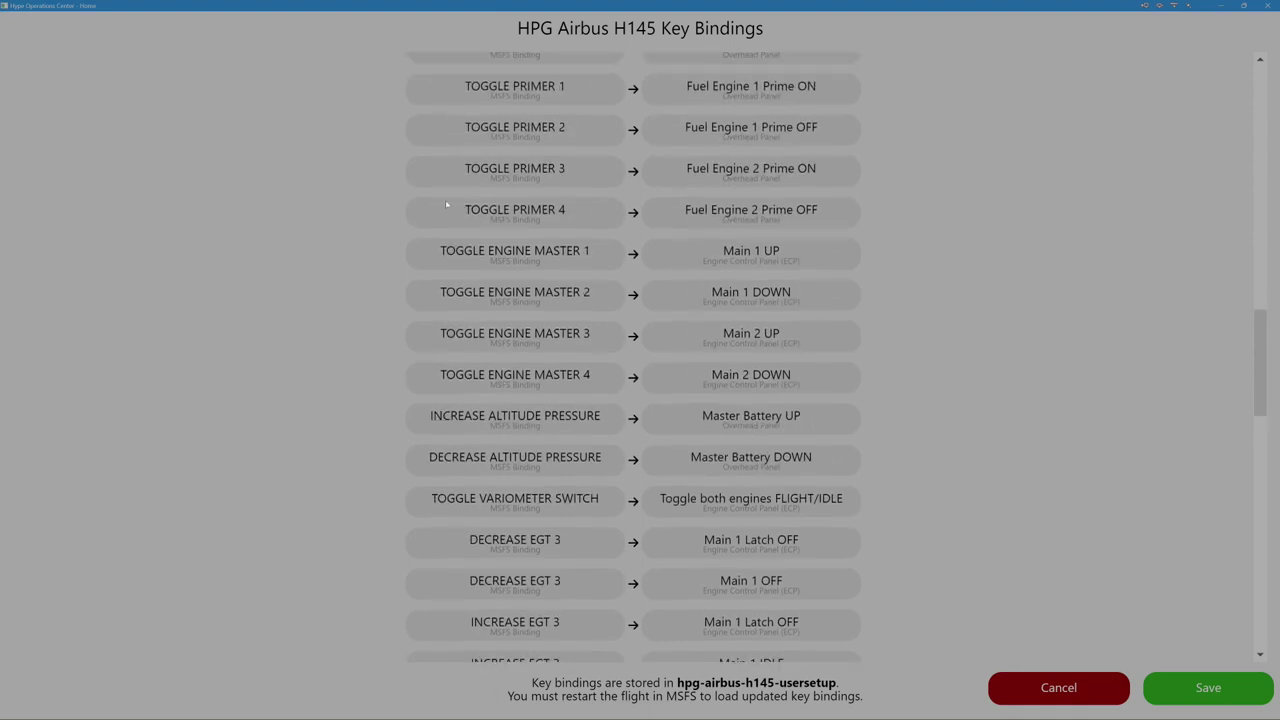
{"action": "scroll", "coordinate": [434, 221], "scroll_direction": "down", "scroll_amount": 5}
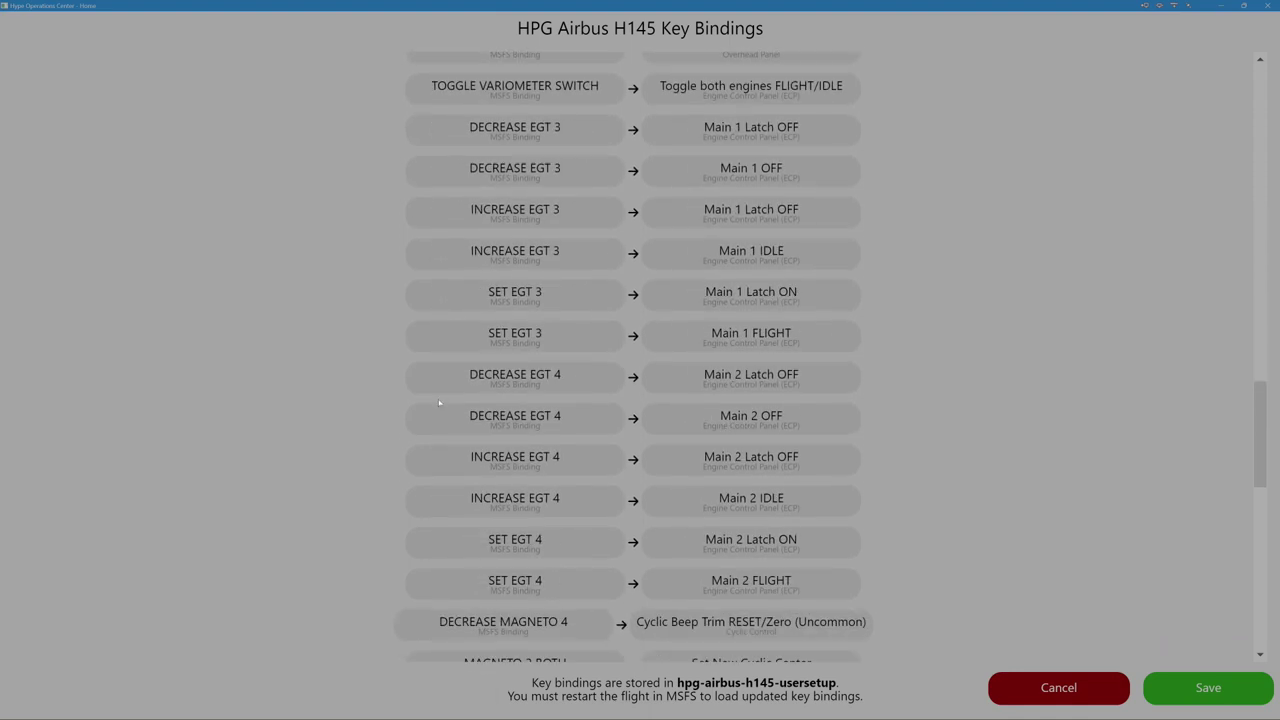
{"action": "scroll", "coordinate": [438, 402], "scroll_direction": "down", "scroll_amount": 3}
{"action": "scroll", "coordinate": [375, 390], "scroll_direction": "down", "scroll_amount": 5}
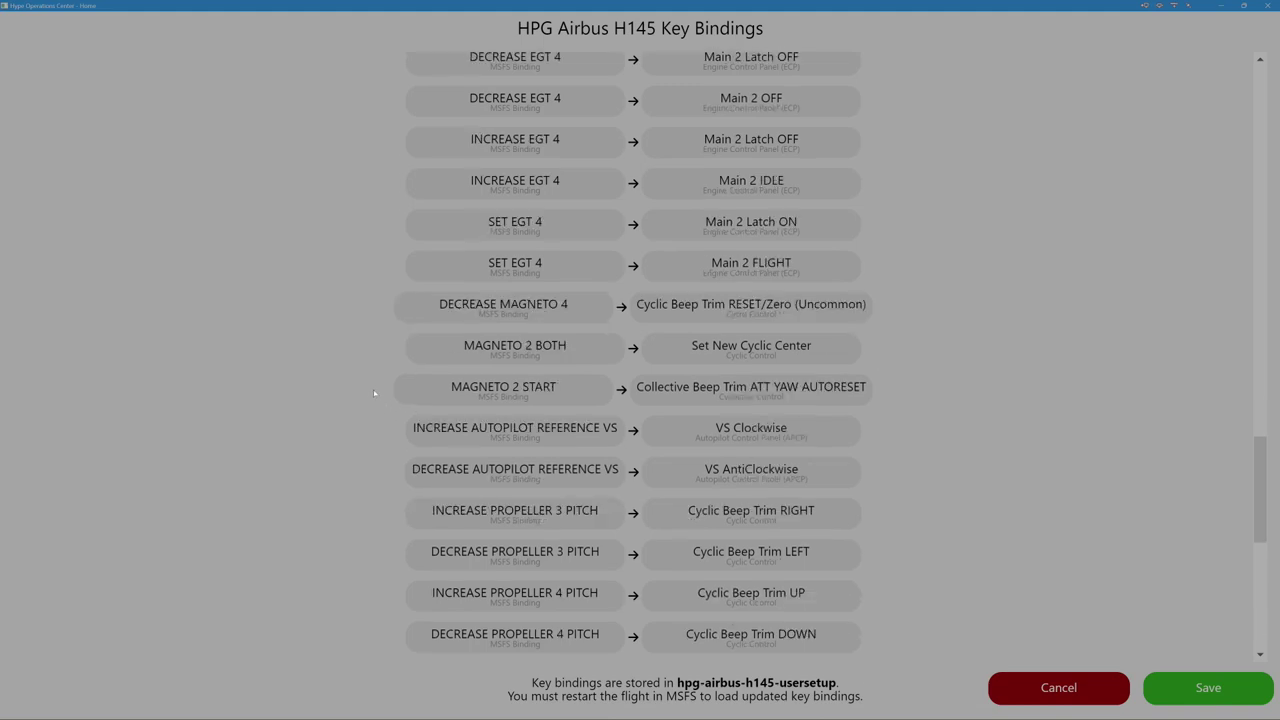
{"action": "scroll", "coordinate": [377, 362], "scroll_direction": "up", "scroll_amount": 18}
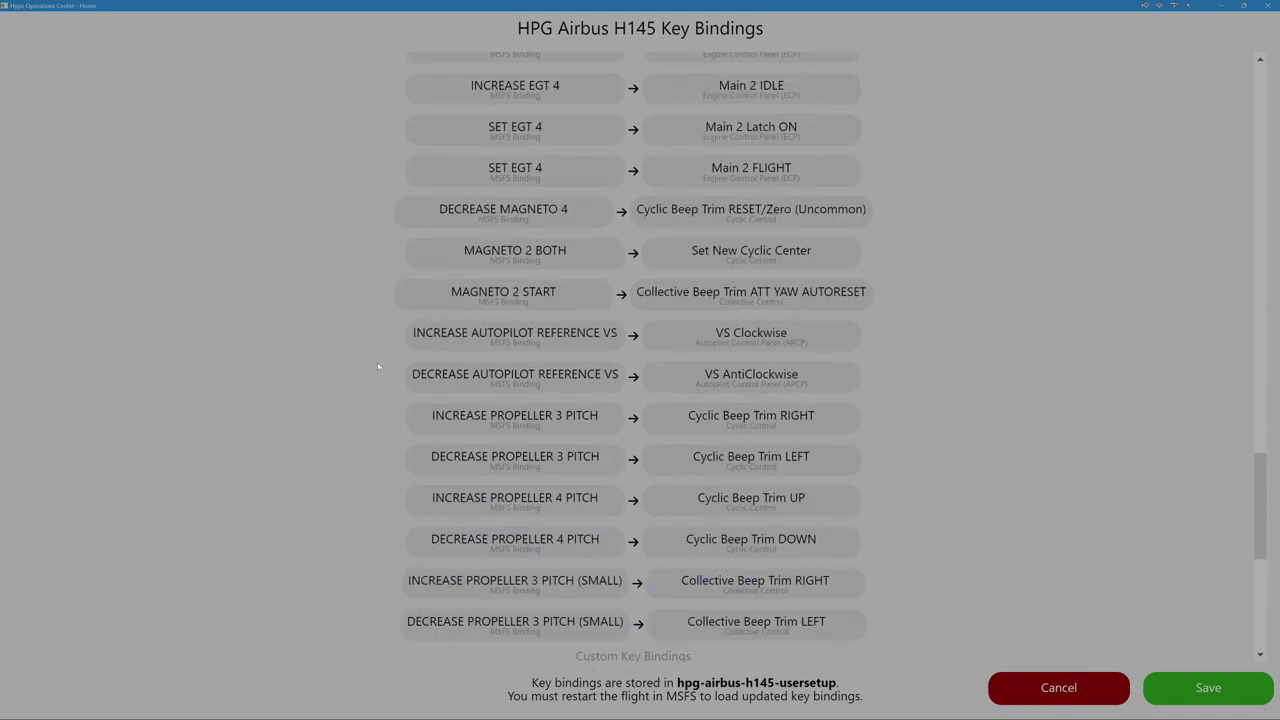
{"action": "scroll", "coordinate": [391, 363], "scroll_direction": "up", "scroll_amount": 2}
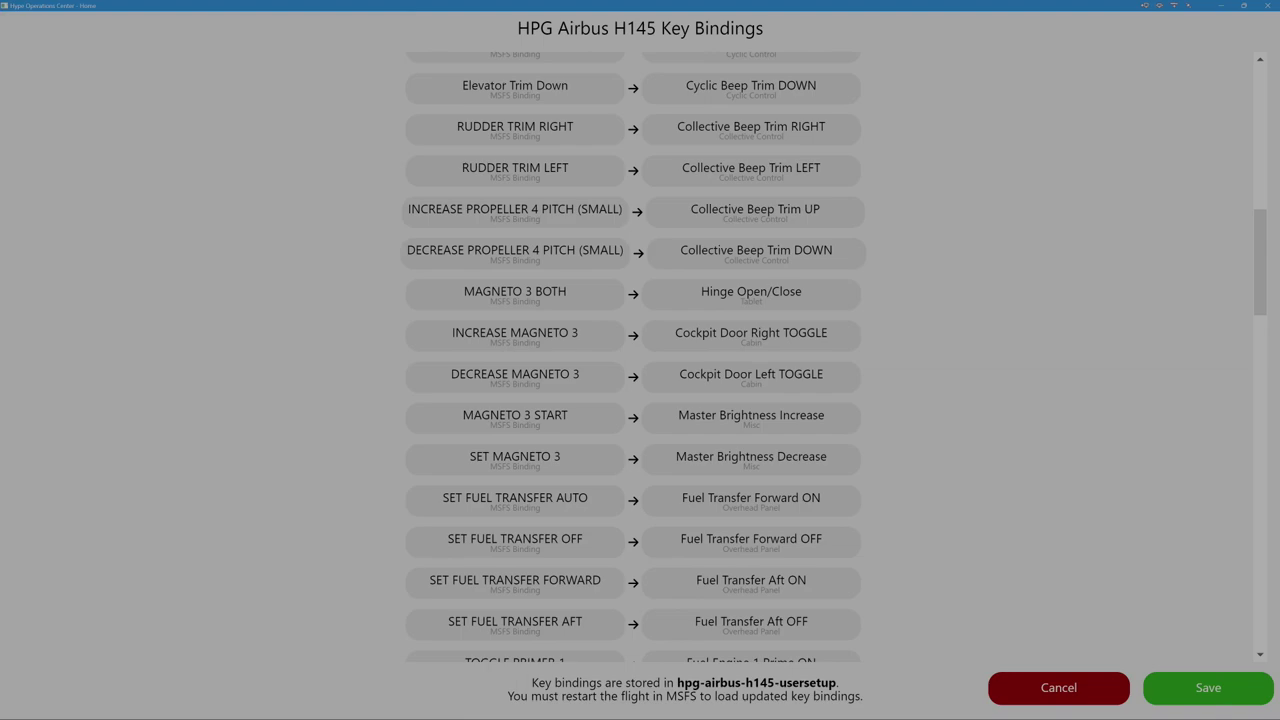
{"action": "key", "text": "alt+Tab"}
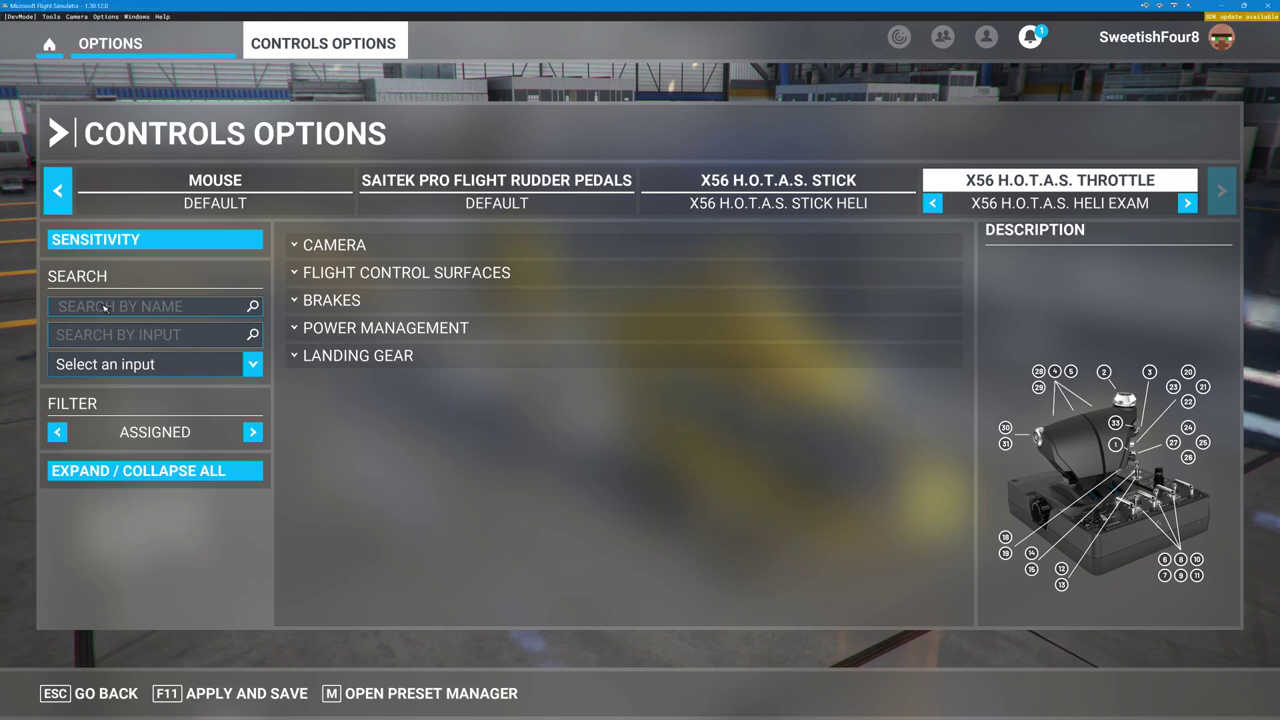
Filter the throttle bindings by name 'magneto 3 both' and dismiss the profile overlay.
{"action": "left_click", "coordinate": [110, 310]}
{"action": "key", "text": "Return"}
{"action": "key", "text": "Return"}
{"action": "key", "text": "Return"}
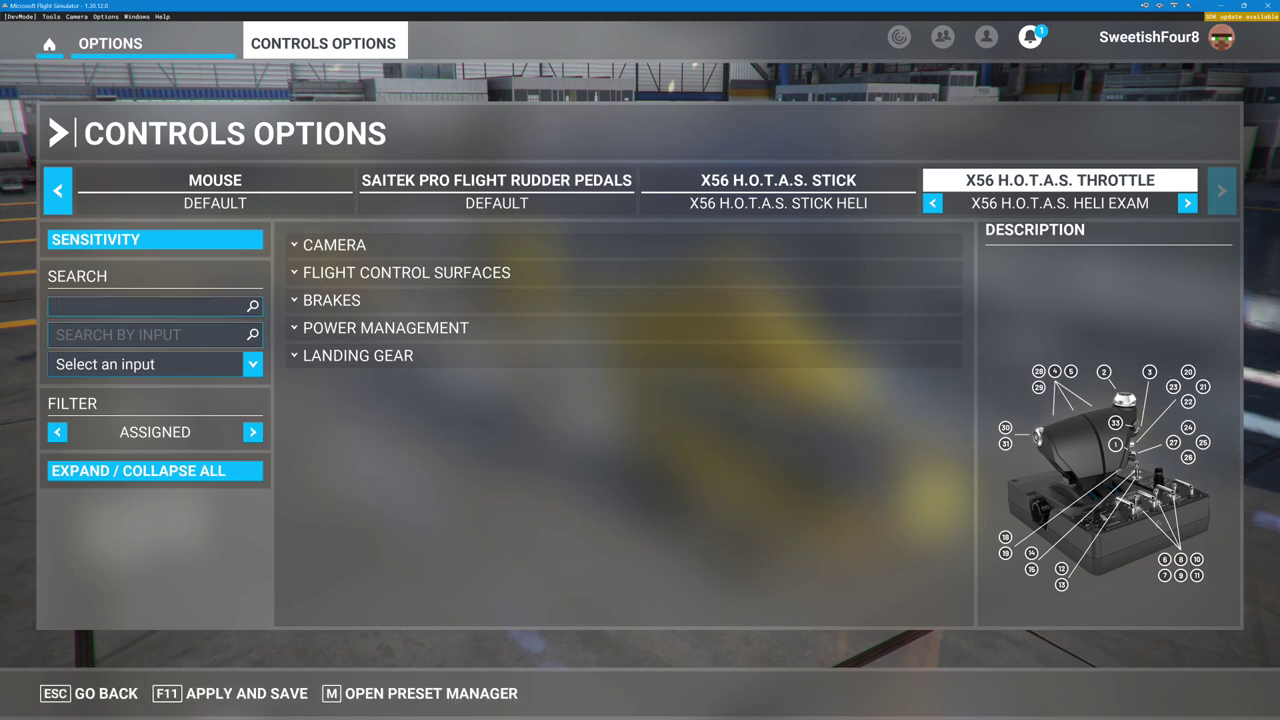
{"action": "type", "text": "m"}
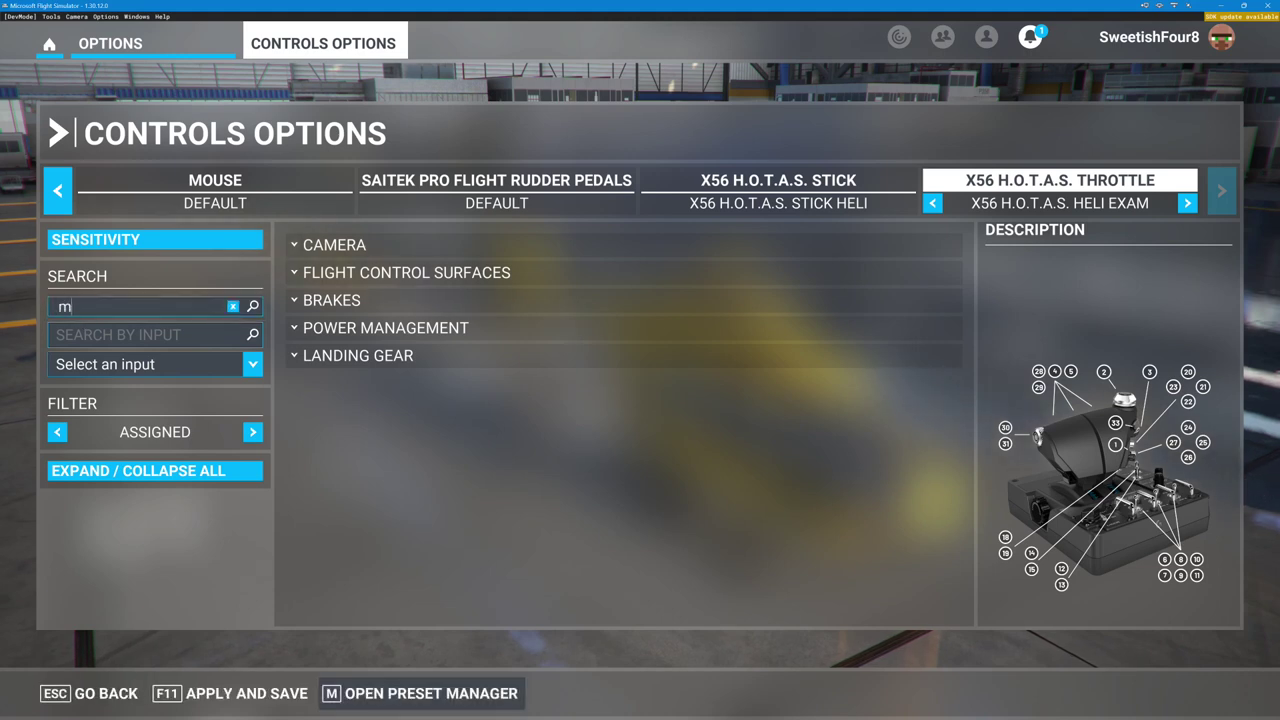
{"action": "type", "text": "agneto"}
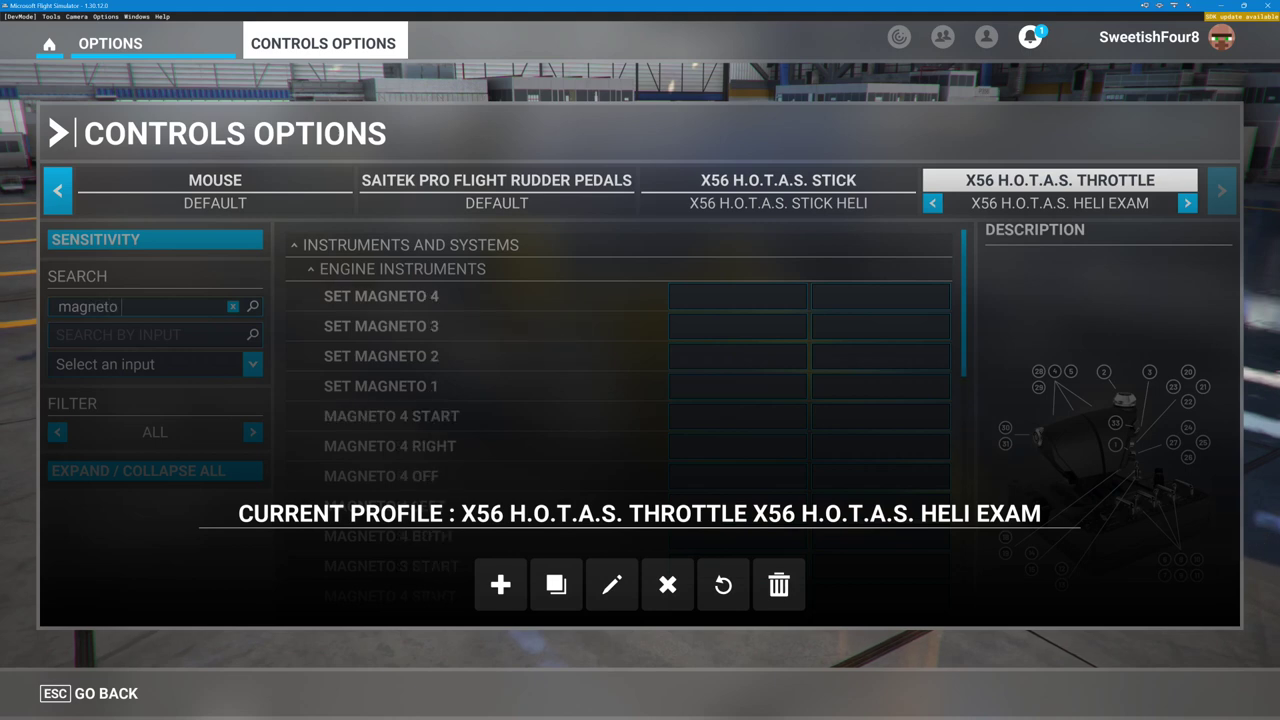
{"action": "type", "text": " 3"}
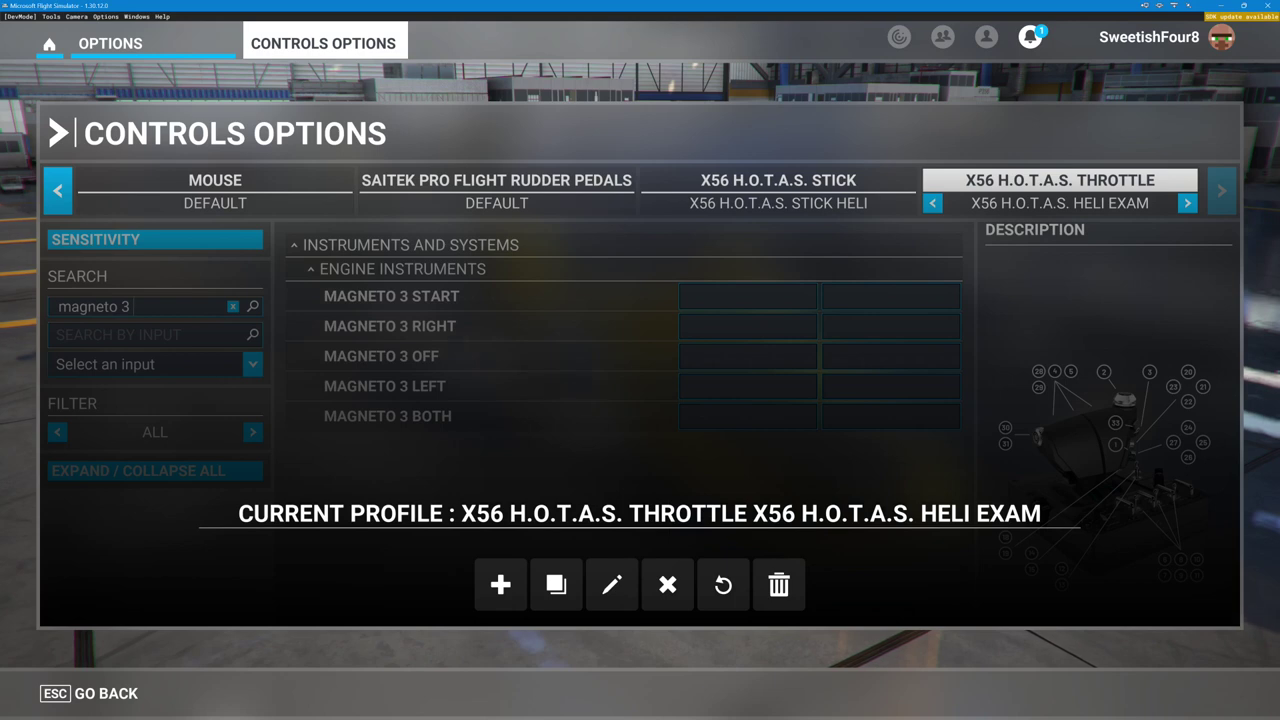
{"action": "type", "text": " both"}
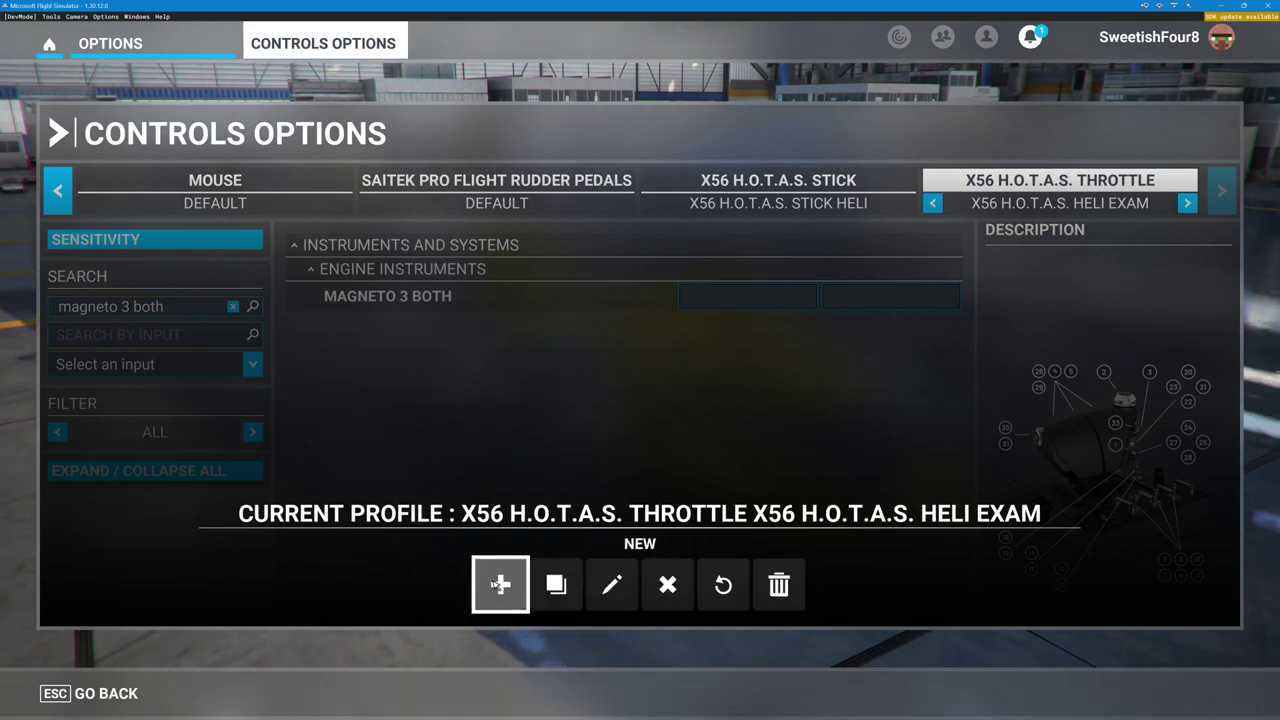
{"action": "key", "text": "Escape"}
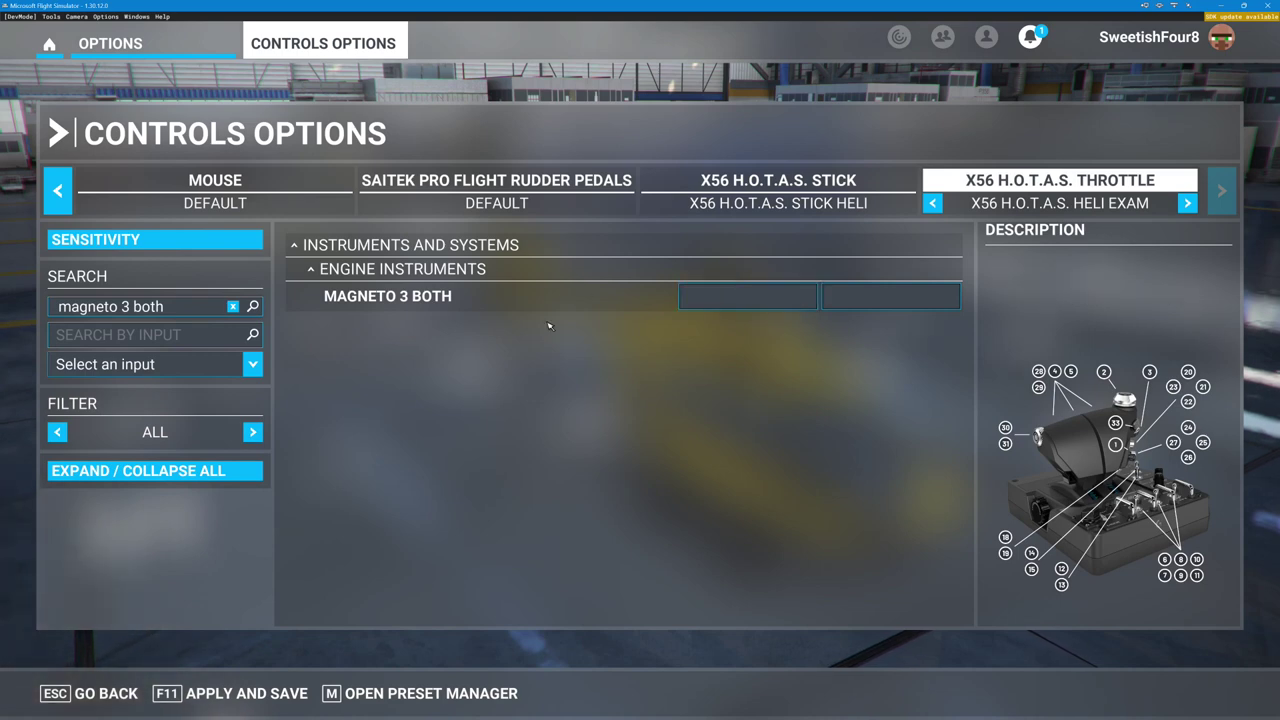
Assign Joystick Button 18 to MAGNETO 3 BOTH with the ON PRESS action and validate.
{"action": "left_click", "coordinate": [757, 298]}
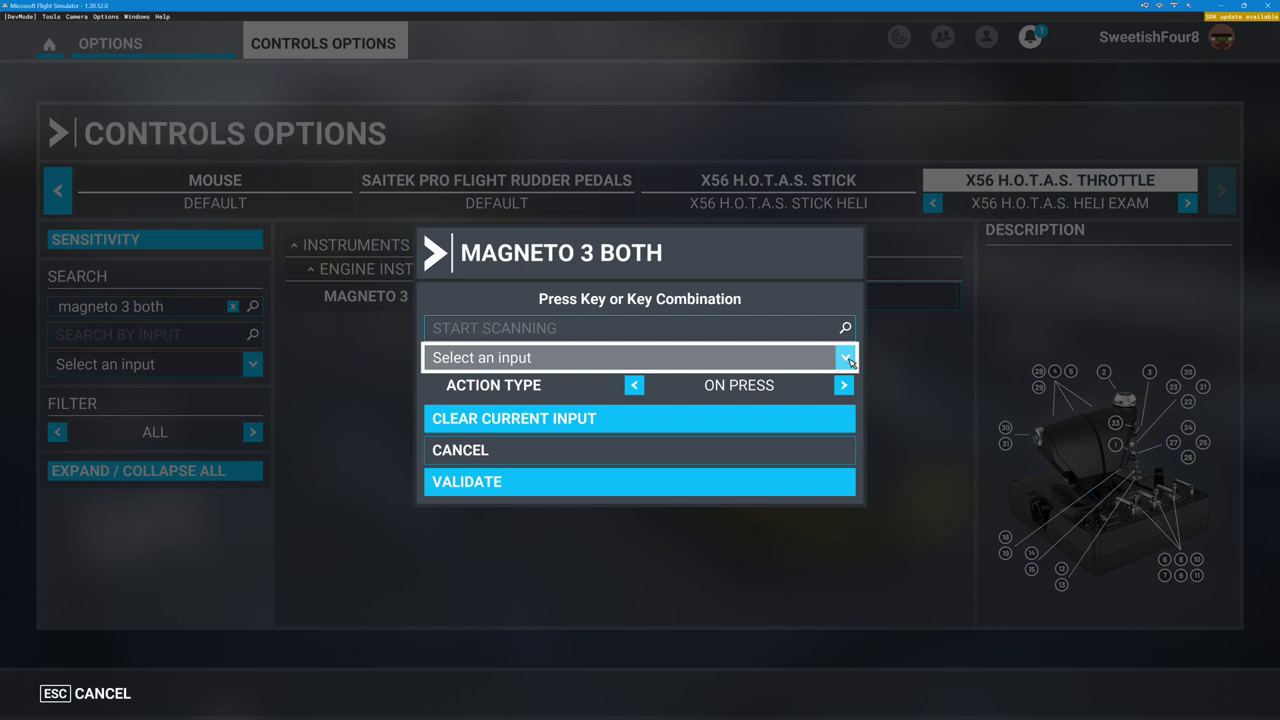
{"action": "left_click", "coordinate": [614, 330]}
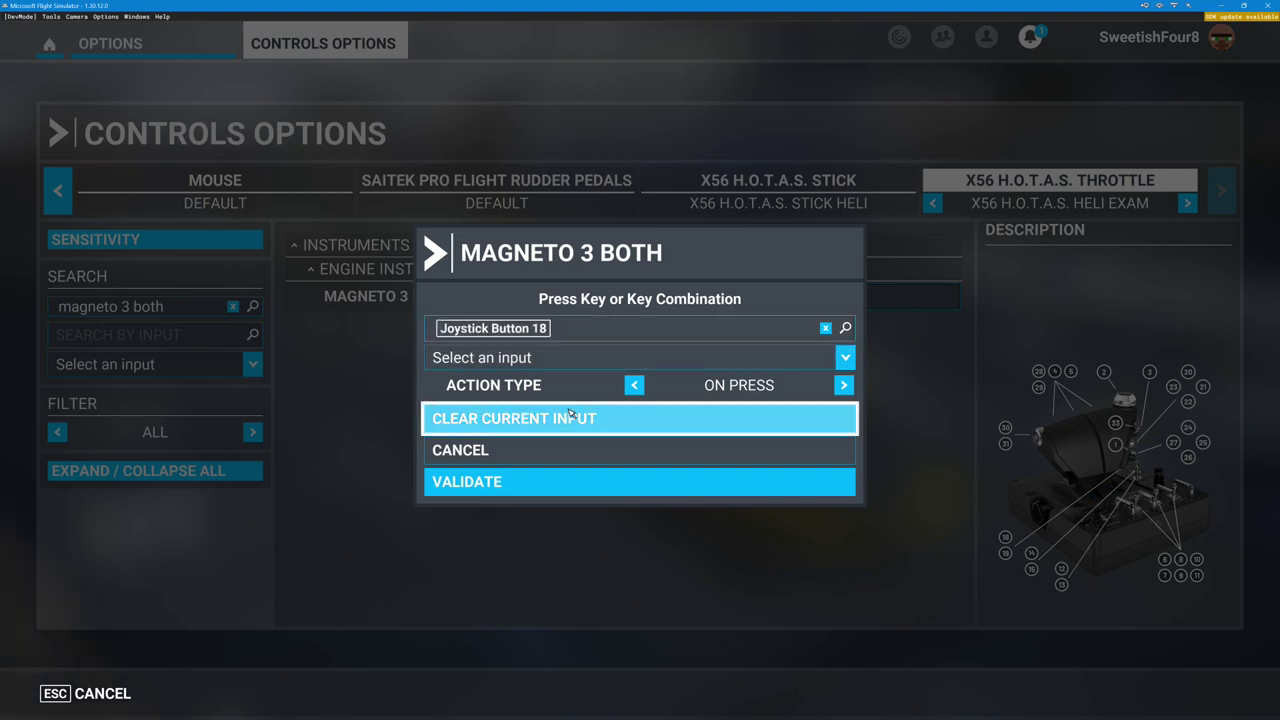
{"action": "left_click", "coordinate": [843, 385]}
{"action": "left_click", "coordinate": [634, 385]}
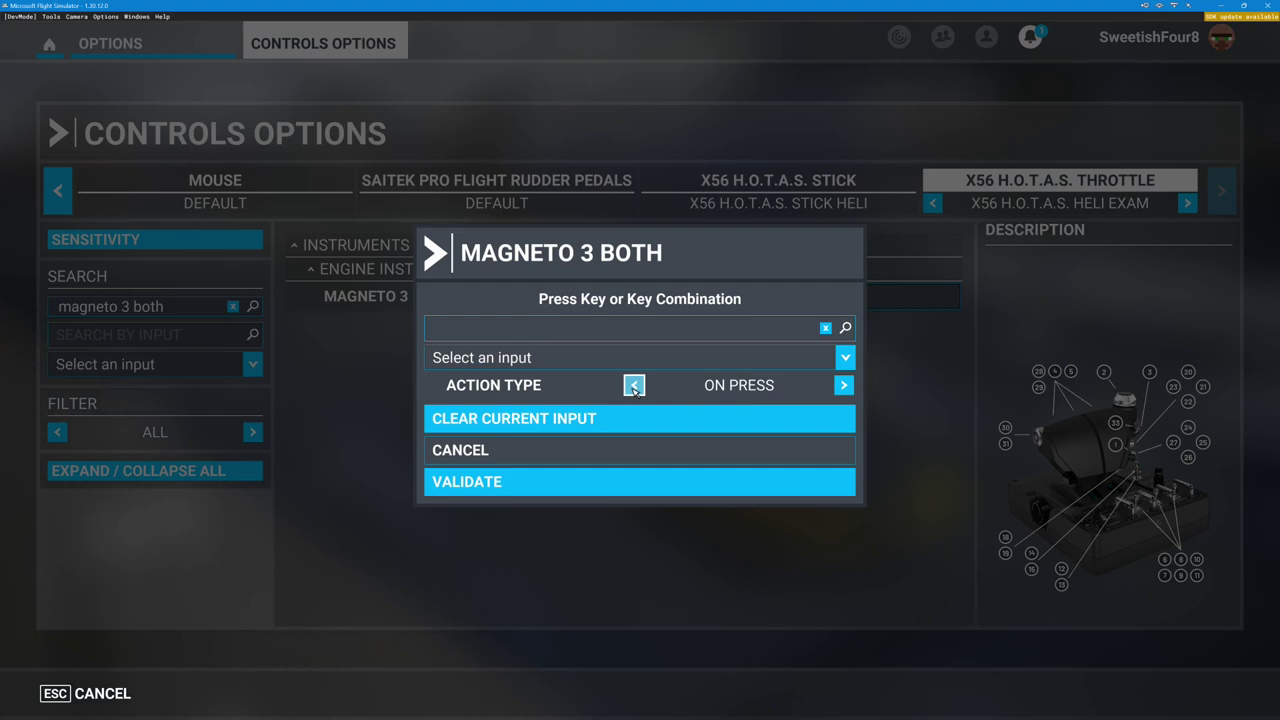
{"action": "left_click", "coordinate": [815, 332]}
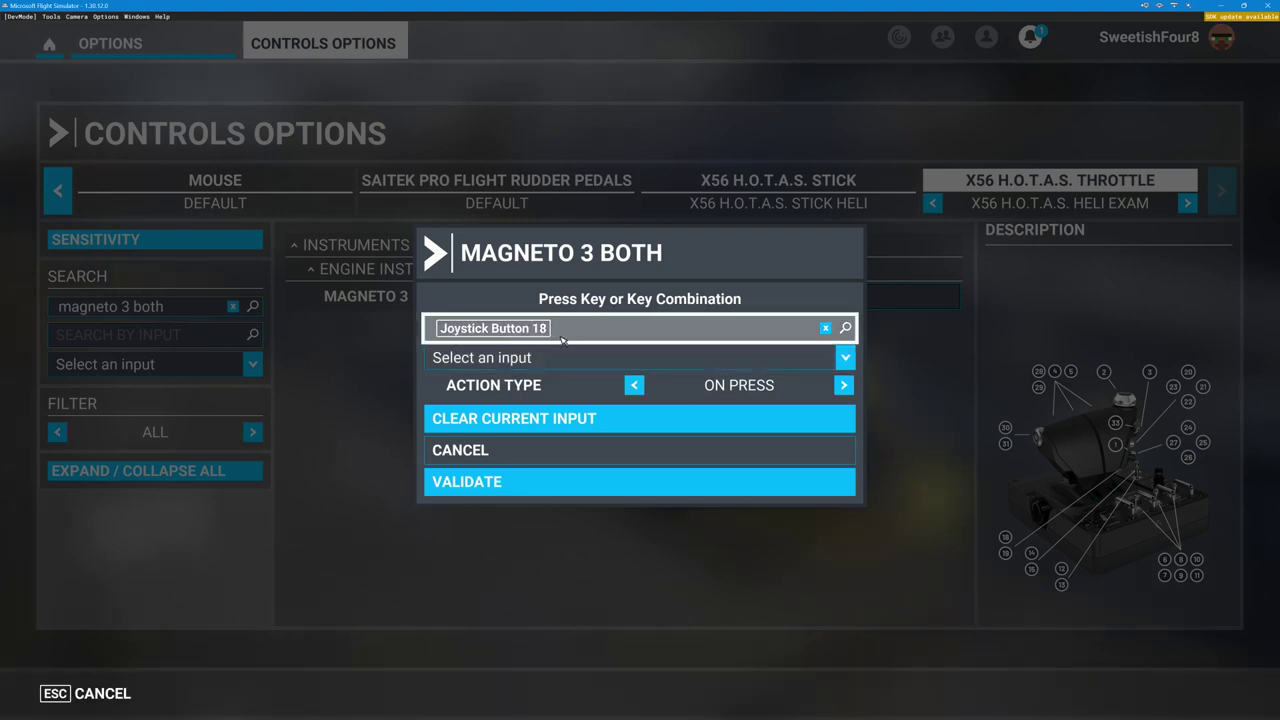
{"action": "left_click", "coordinate": [477, 483]}
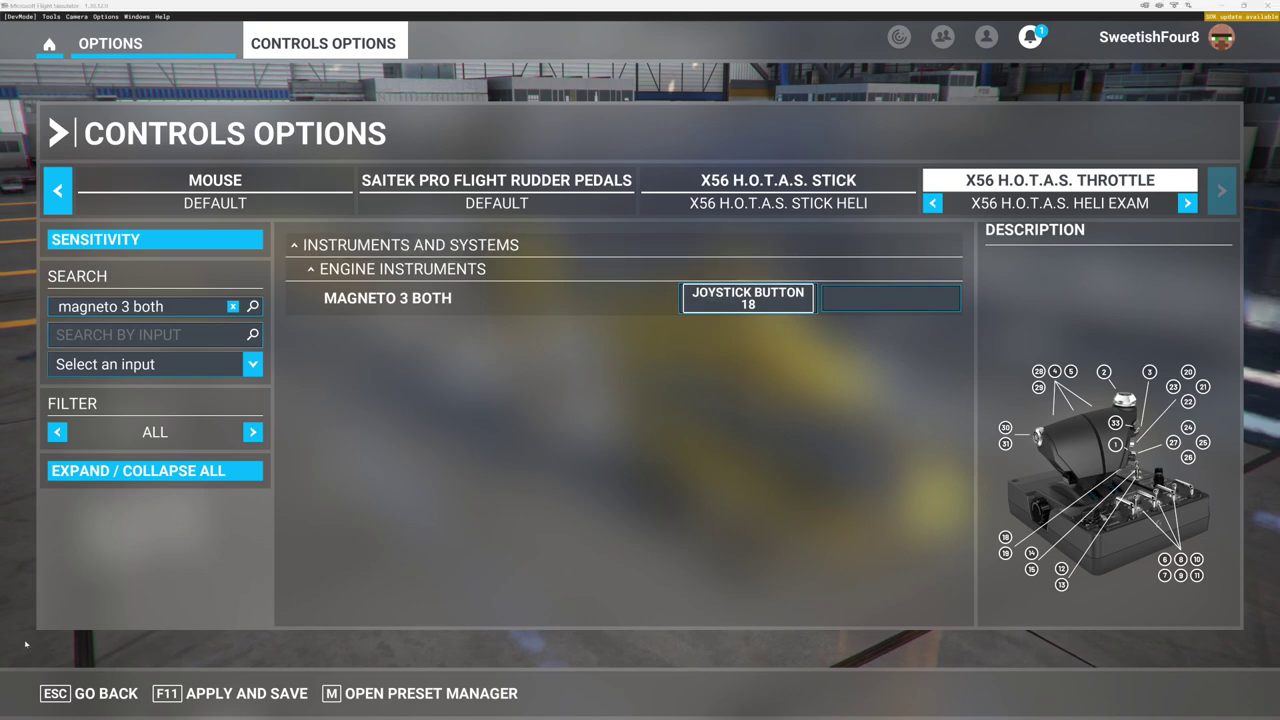
Apply and save the changed throttle bindings, then go to the World Map from home.
{"action": "left_click", "coordinate": [95, 694]}
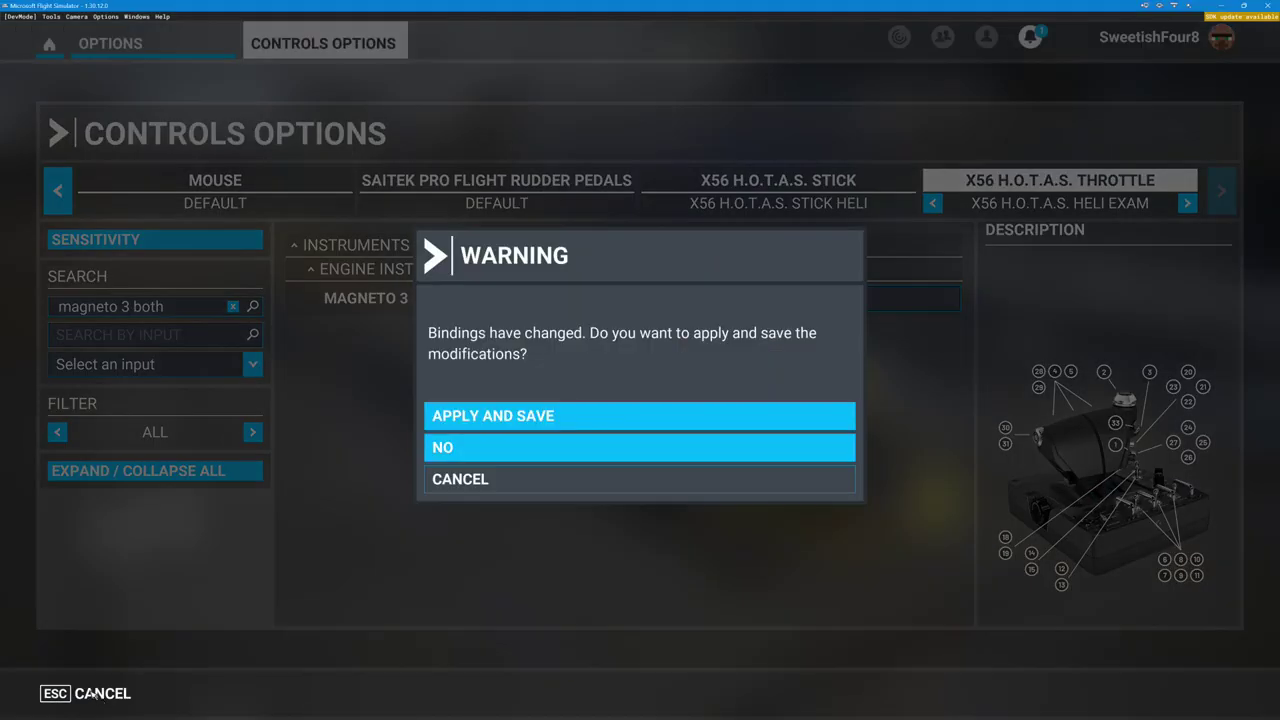
{"action": "left_click", "coordinate": [476, 417]}
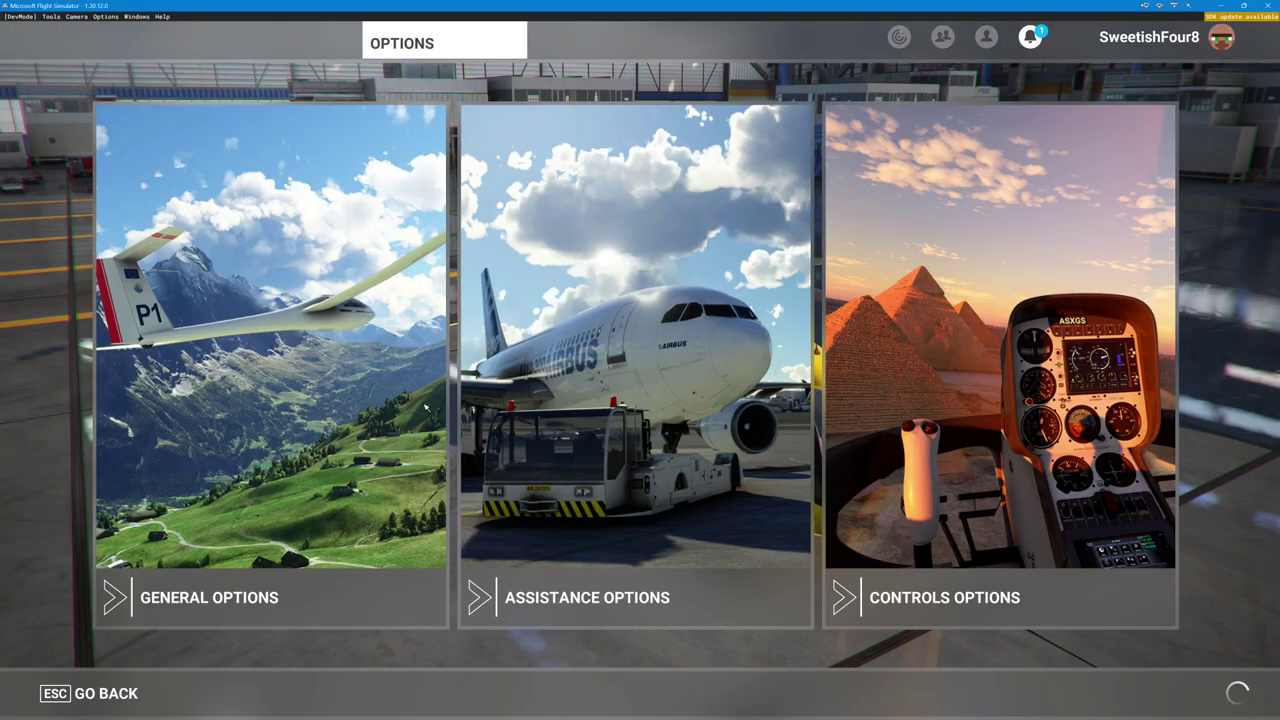
{"action": "left_click", "coordinate": [66, 700]}
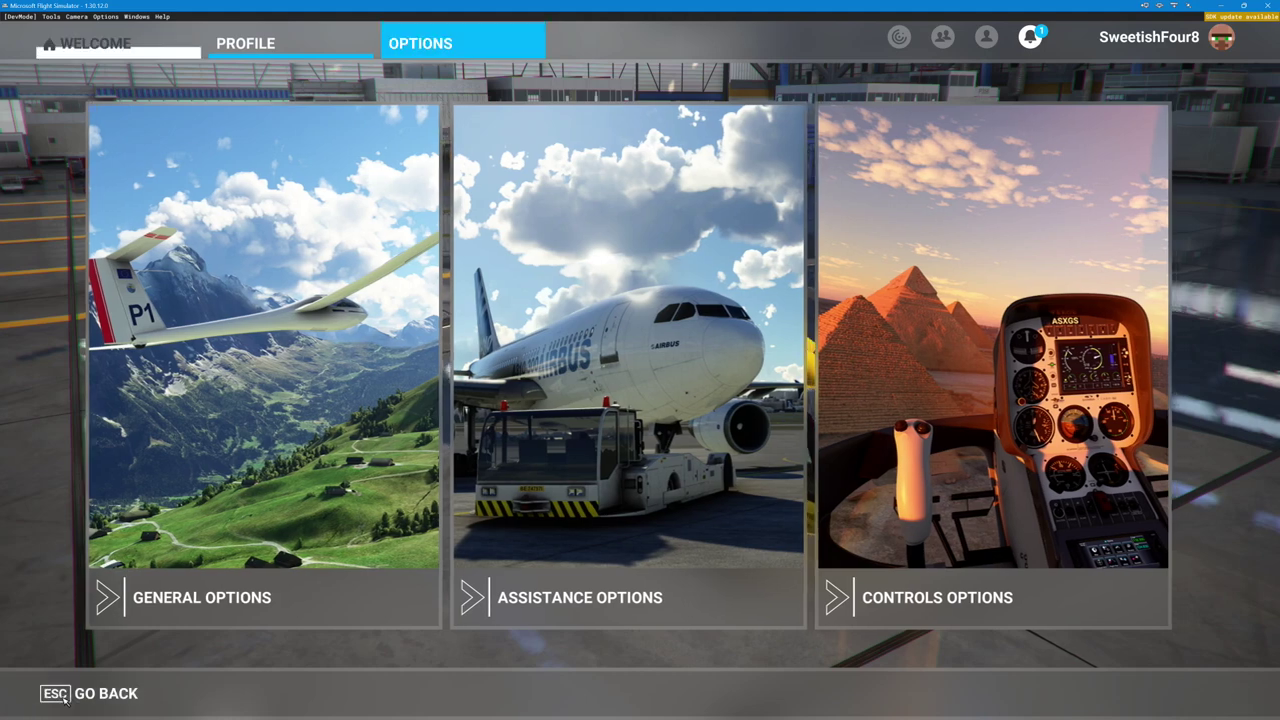
{"action": "left_click", "coordinate": [904, 260]}
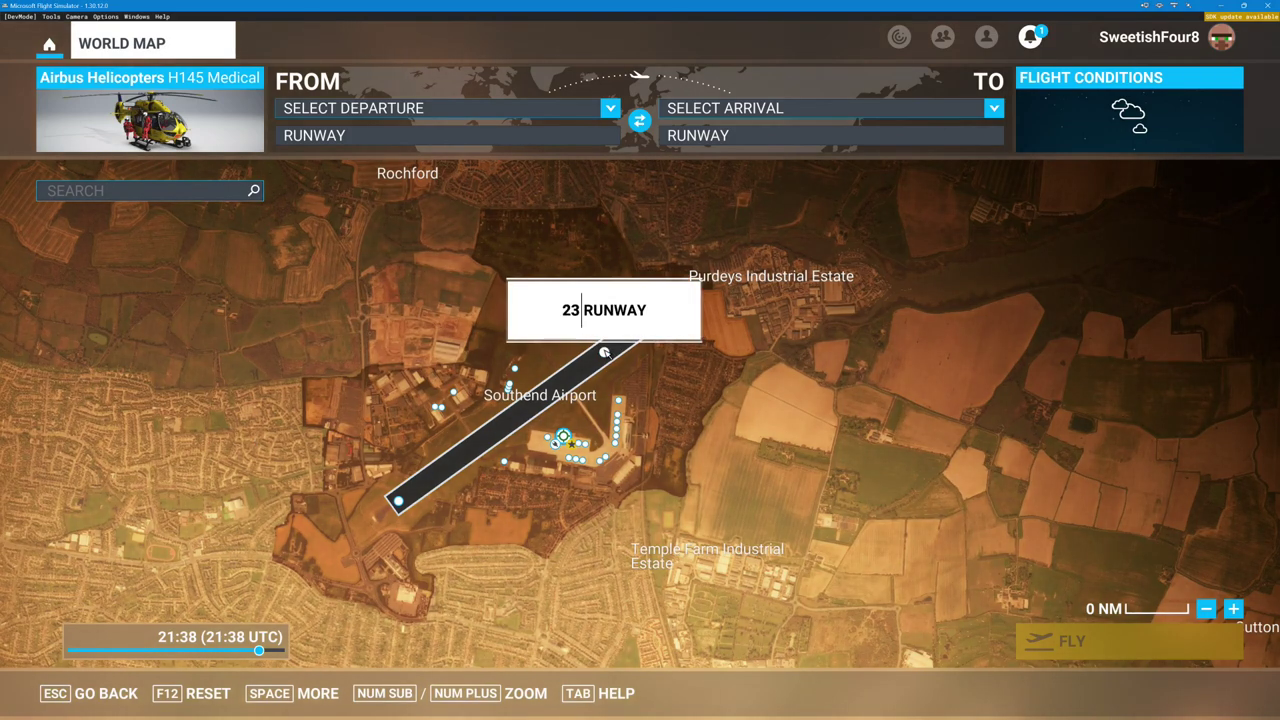
Set Southend (EGMC) runway 23 as the departure and launch the H145 Medical flight.
{"action": "left_click", "coordinate": [604, 352]}
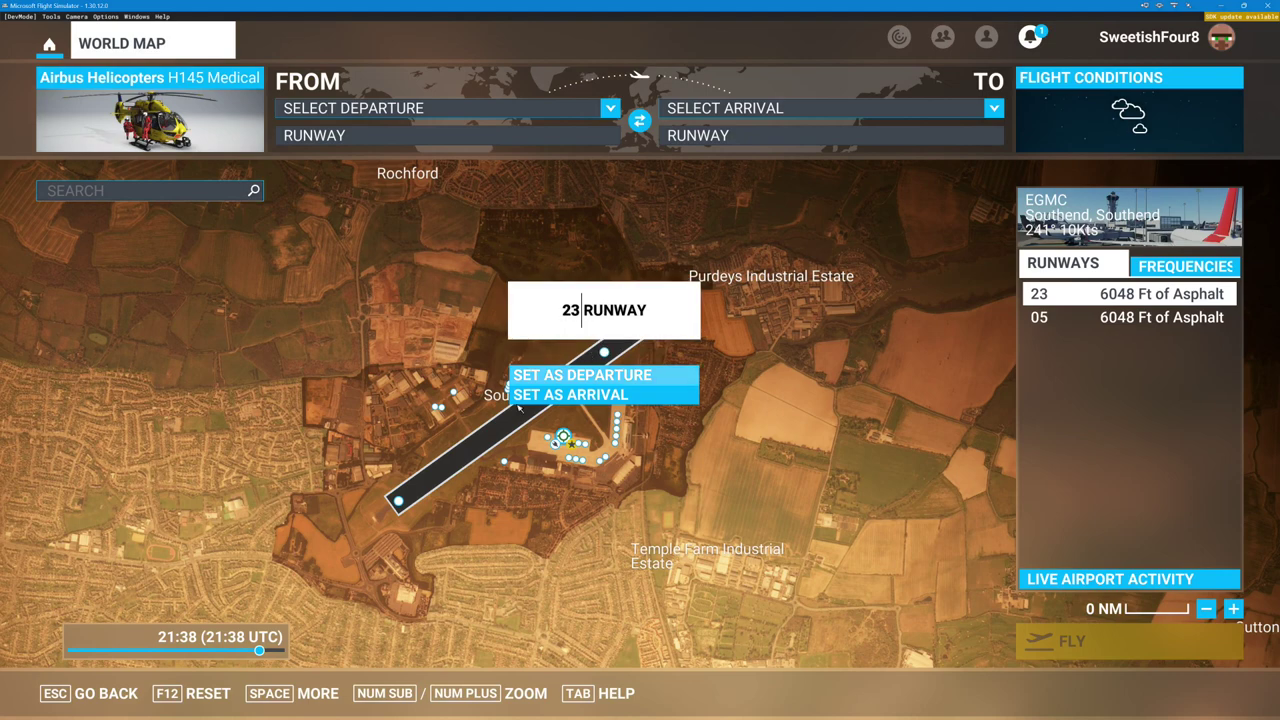
{"action": "left_click", "coordinate": [633, 376]}
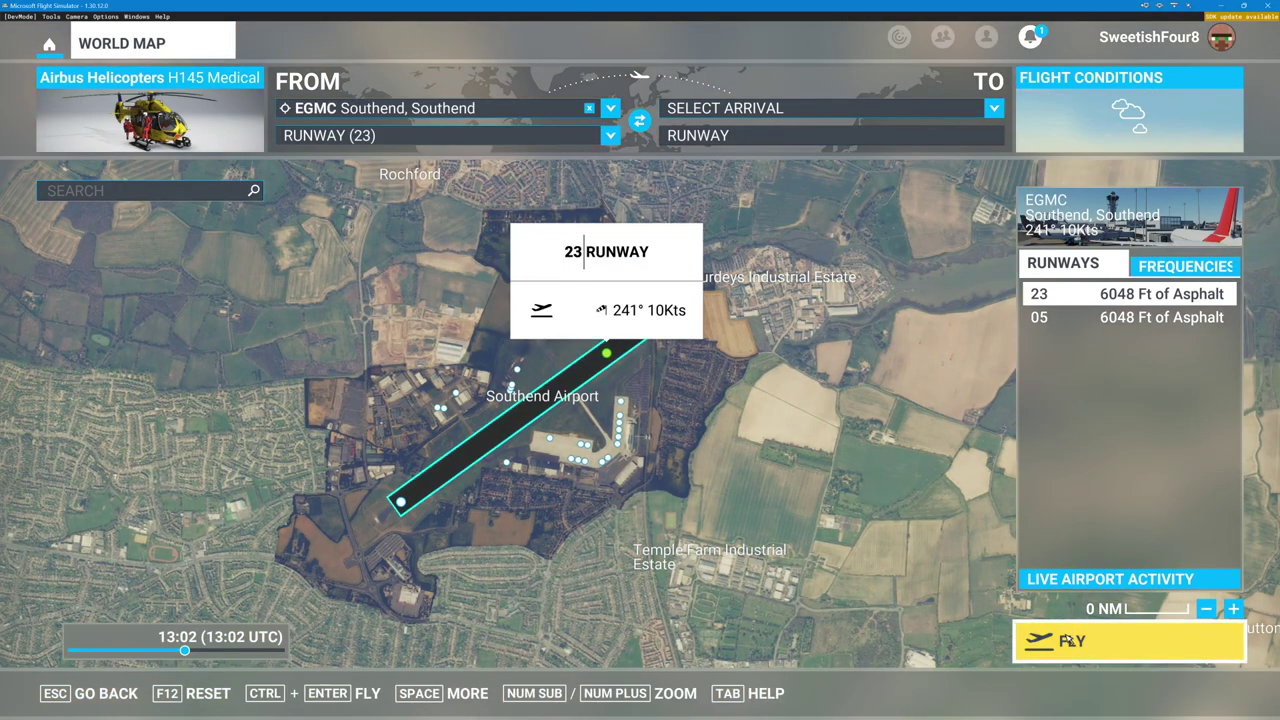
{"action": "left_click", "coordinate": [1057, 647]}
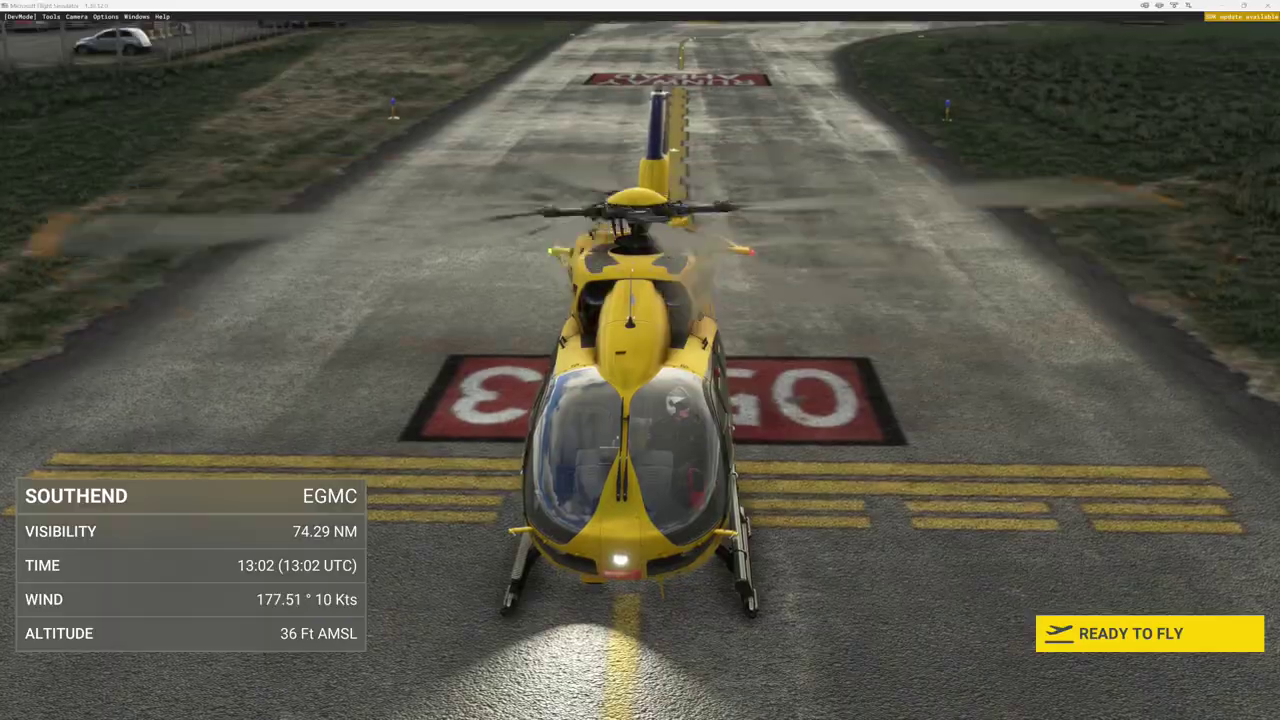
Enter the H145 cockpit, then swing the pilot tablet out and fold it away.
{"action": "key", "text": "Return"}
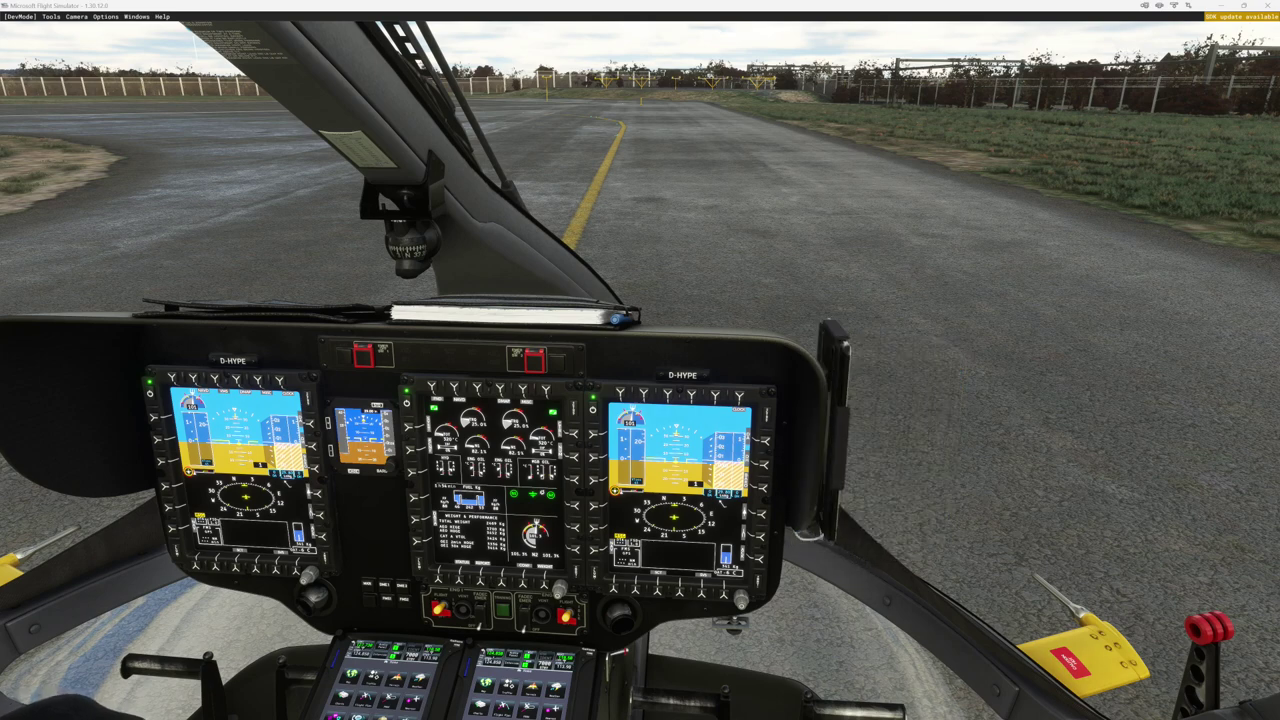
{"action": "left_click", "coordinate": [838, 436]}
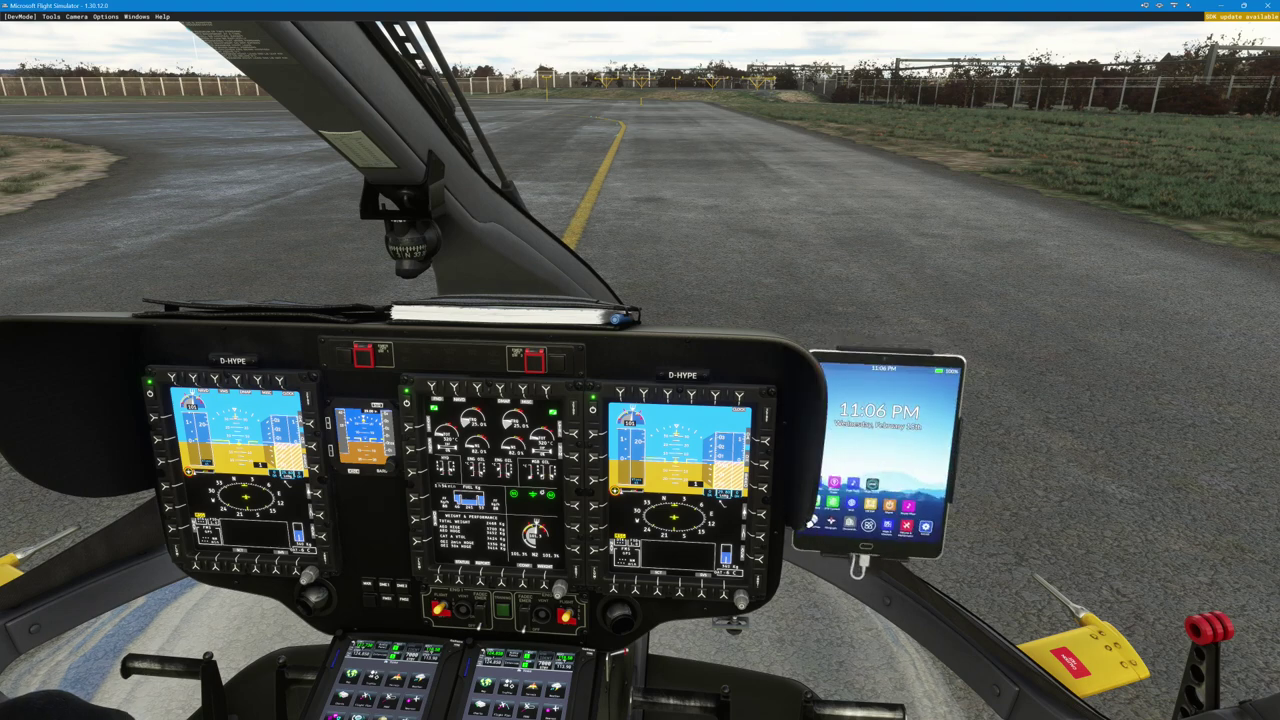
{"action": "left_click", "coordinate": [810, 521]}
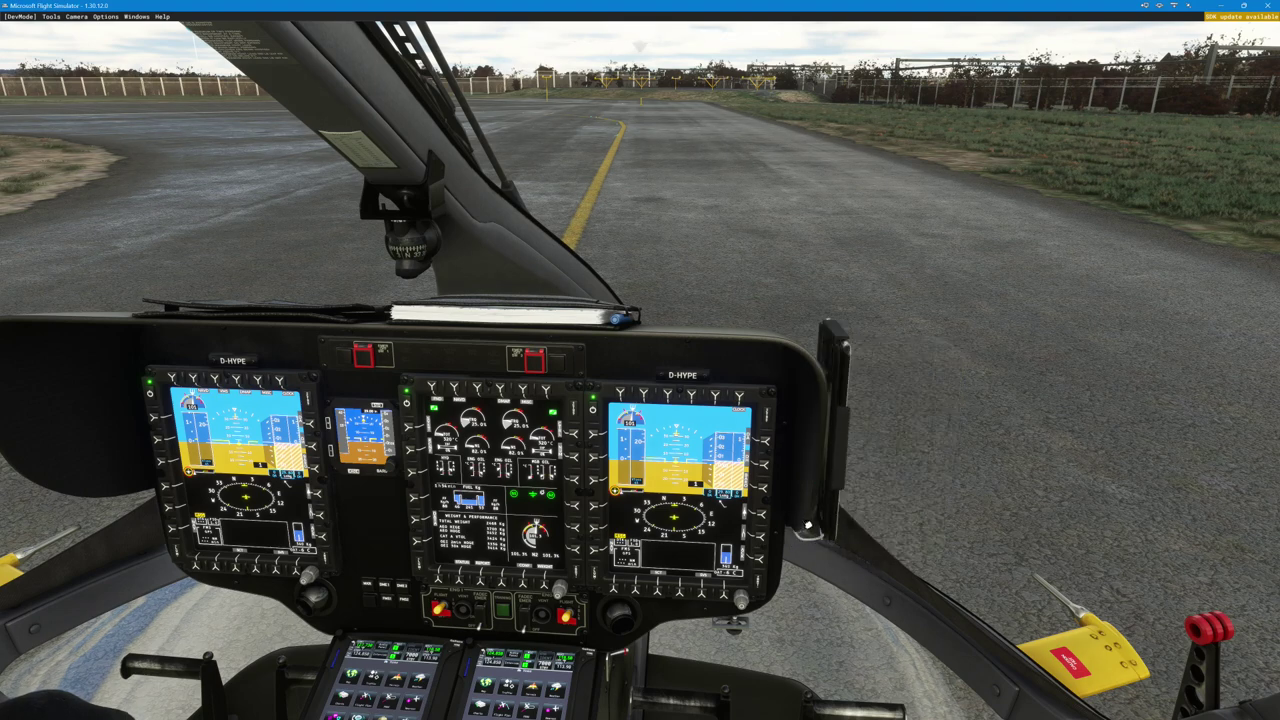